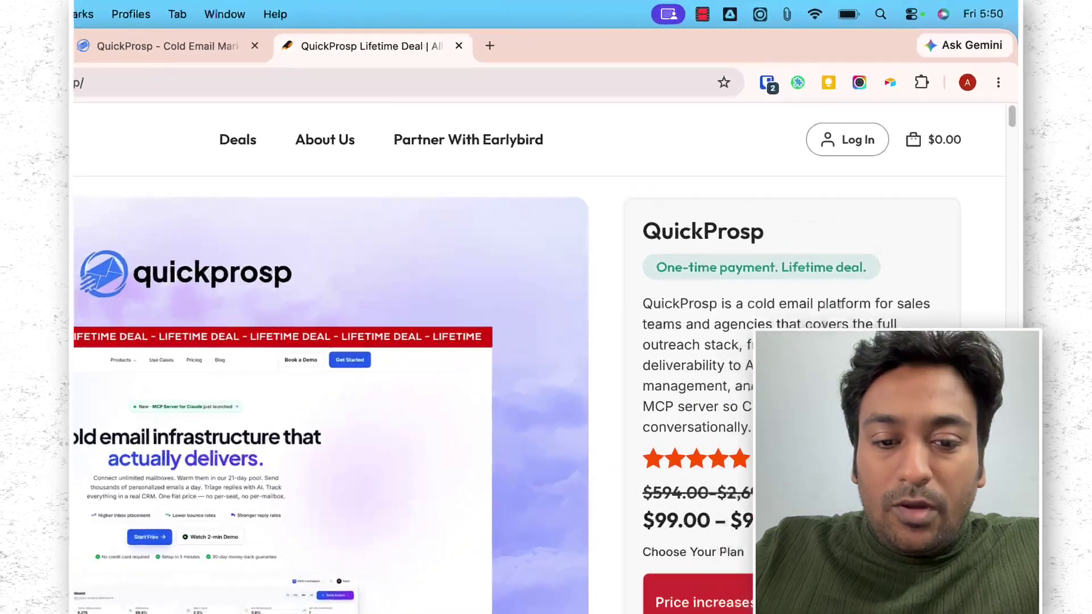
Step: Switch to the Facebook group post requesting a QuickProsp SEO link-building feature and read it down to its attached screenshot
{"action": "key", "text": "super+Tab"}
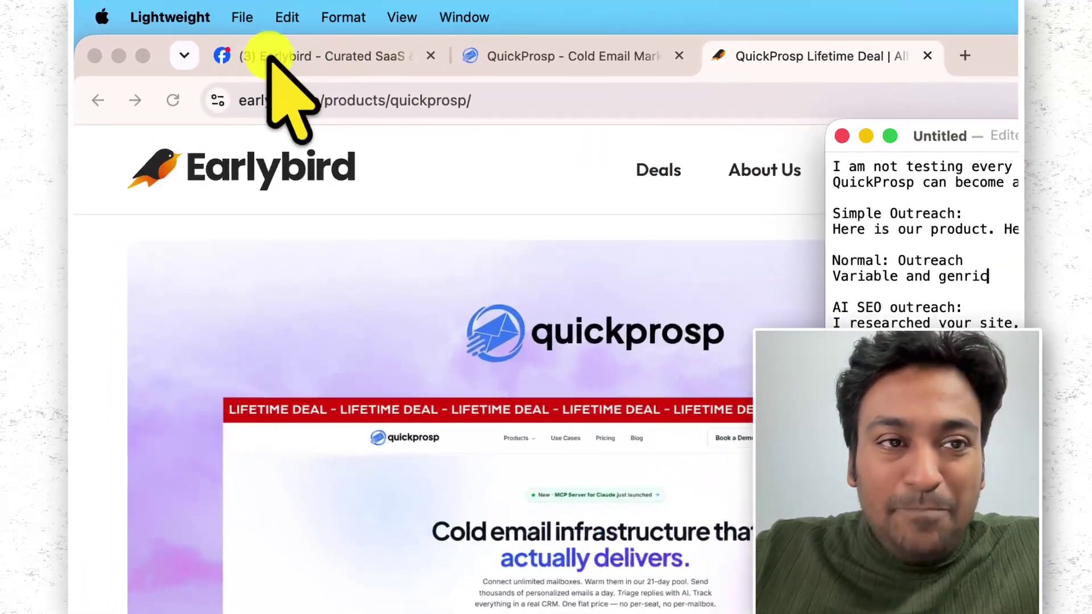
{"action": "left_click", "coordinate": [201, 34]}
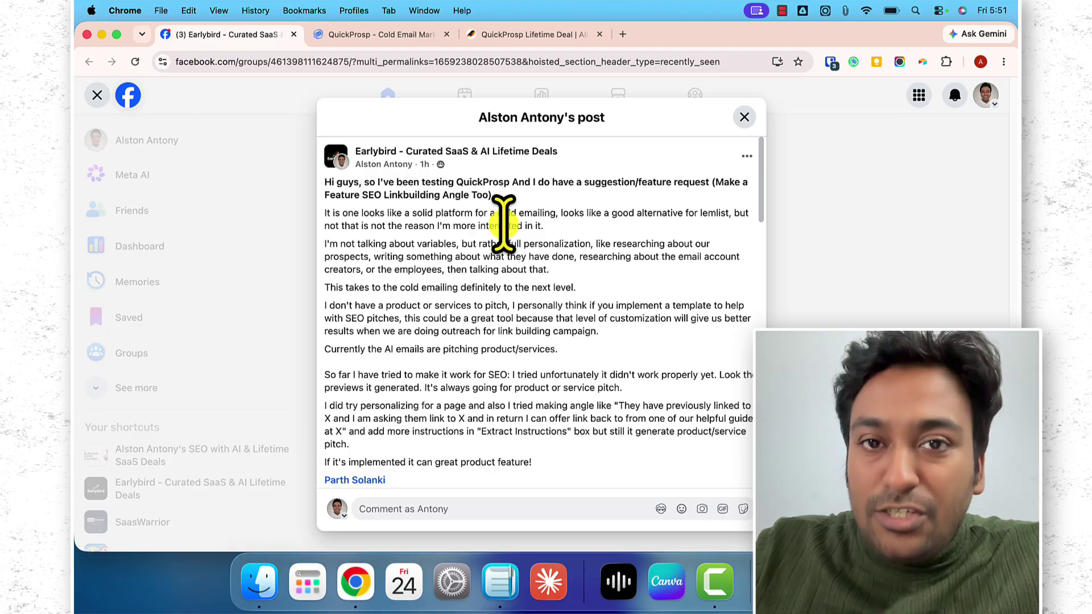
{"action": "scroll", "coordinate": [504, 224], "scroll_direction": "down", "scroll_amount": 1}
{"action": "scroll", "coordinate": [504, 224], "scroll_direction": "down", "scroll_amount": 2}
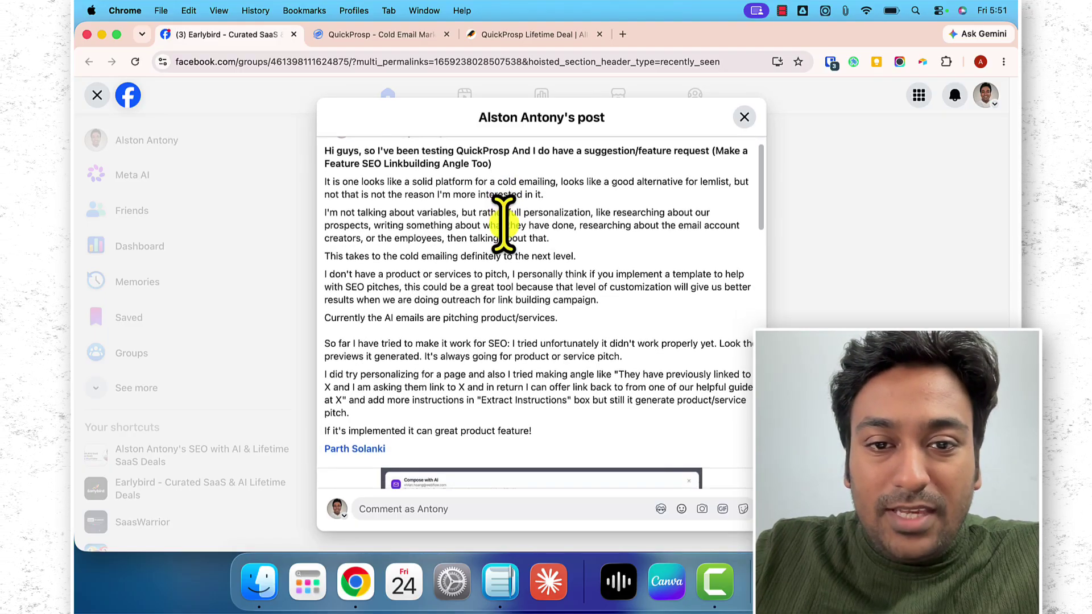
{"action": "scroll", "coordinate": [504, 224], "scroll_direction": "down", "scroll_amount": 5}
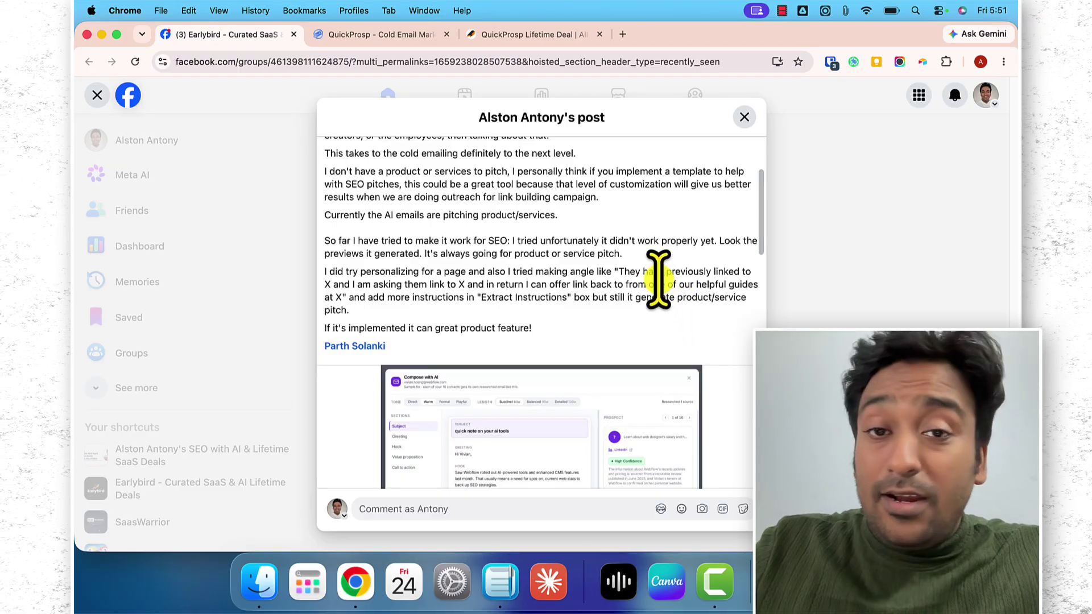
{"action": "scroll", "coordinate": [656, 280], "scroll_direction": "down", "scroll_amount": 10}
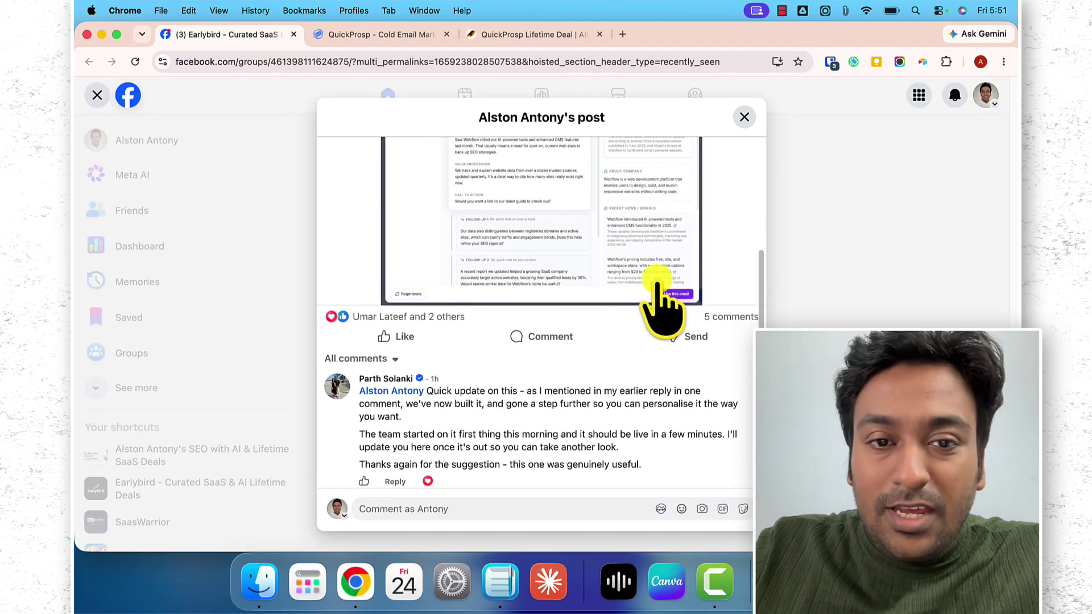
{"action": "scroll", "coordinate": [625, 305], "scroll_direction": "up", "scroll_amount": 2}
{"action": "scroll", "coordinate": [584, 280], "scroll_direction": "up", "scroll_amount": 2}
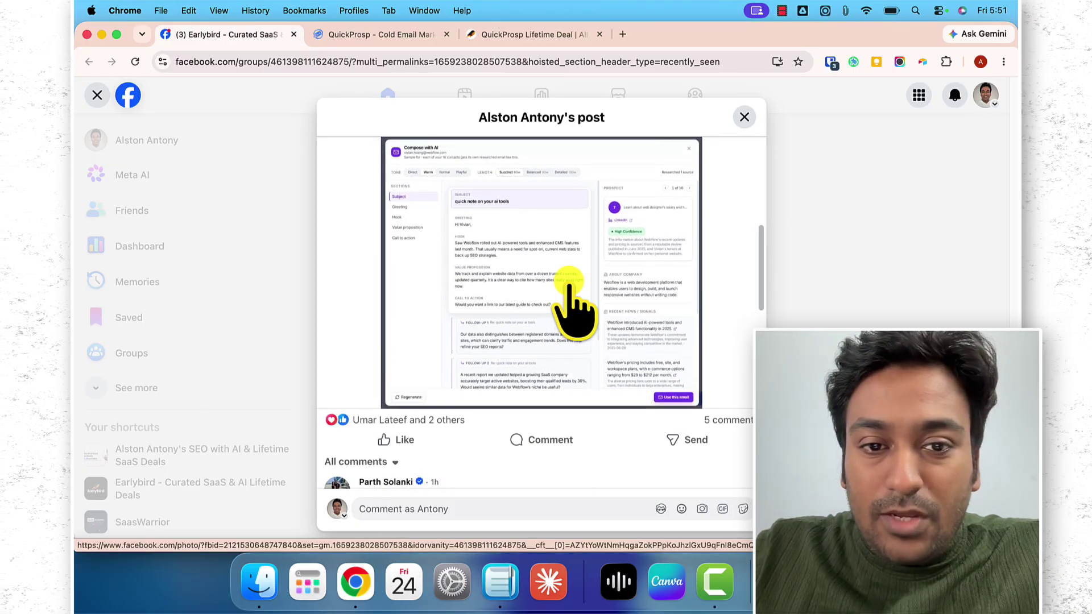
Step: Read the comments under the post, covering the added campaign goals and the follow-up question about personalization points
{"action": "scroll", "coordinate": [568, 282], "scroll_direction": "down", "scroll_amount": 5}
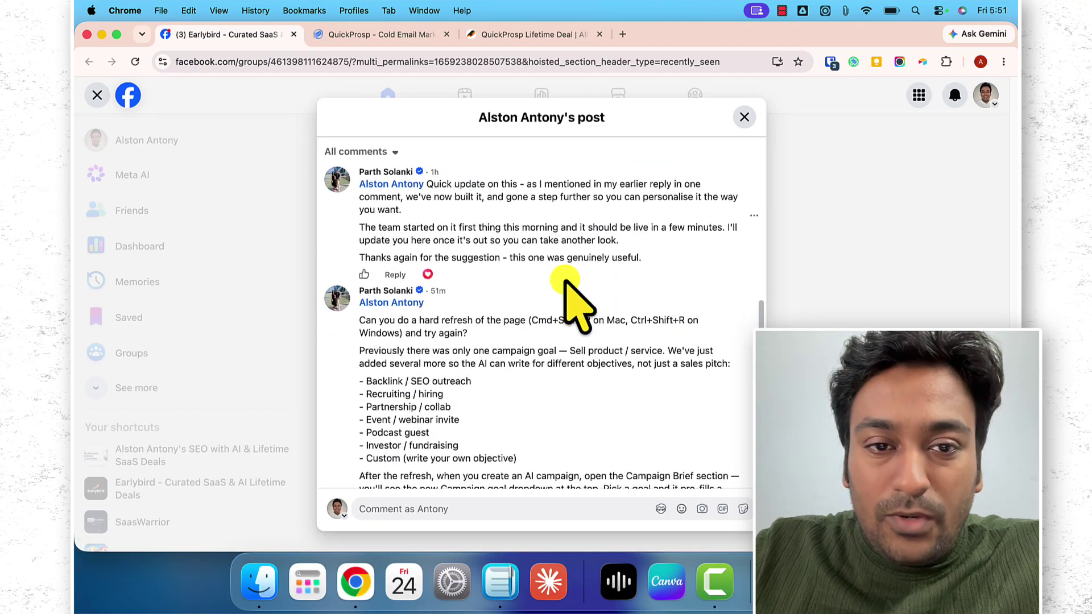
{"action": "scroll", "coordinate": [571, 290], "scroll_direction": "up", "scroll_amount": 1}
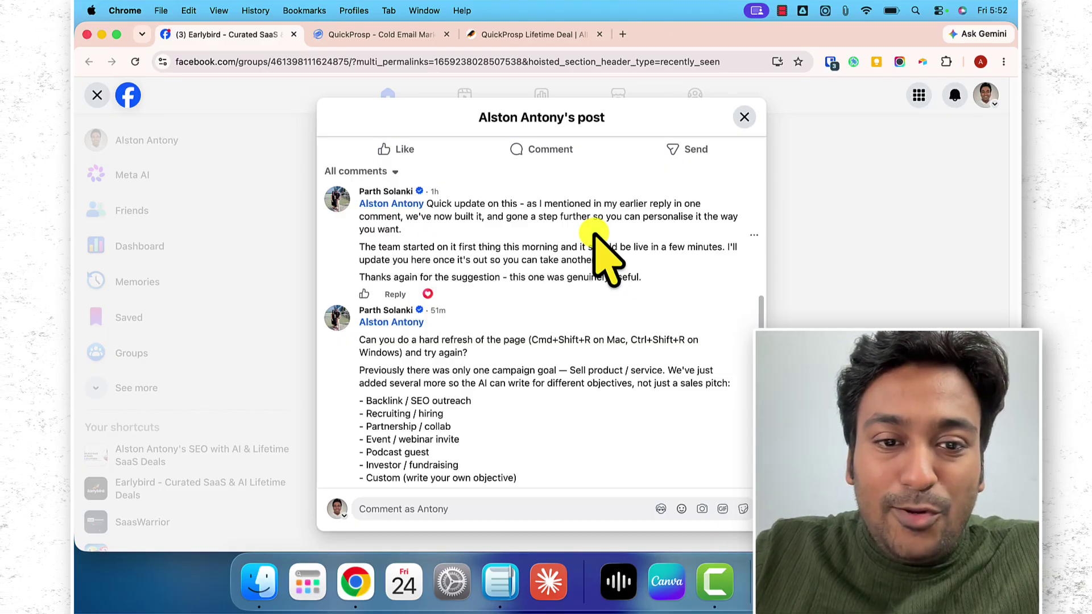
{"action": "scroll", "coordinate": [595, 233], "scroll_direction": "down", "scroll_amount": 5}
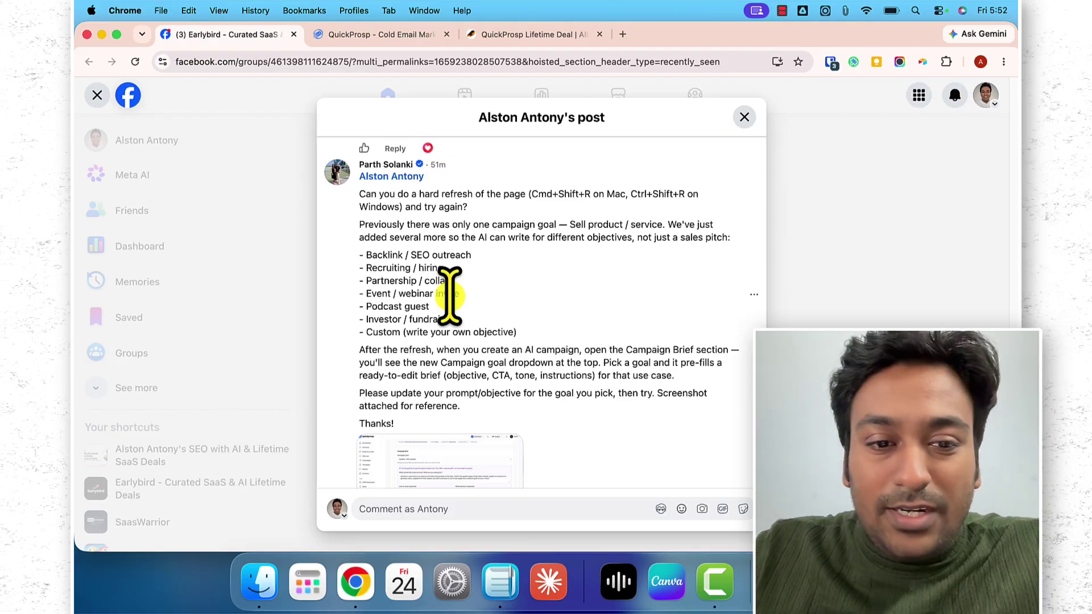
{"action": "scroll", "coordinate": [449, 295], "scroll_direction": "down", "scroll_amount": 5}
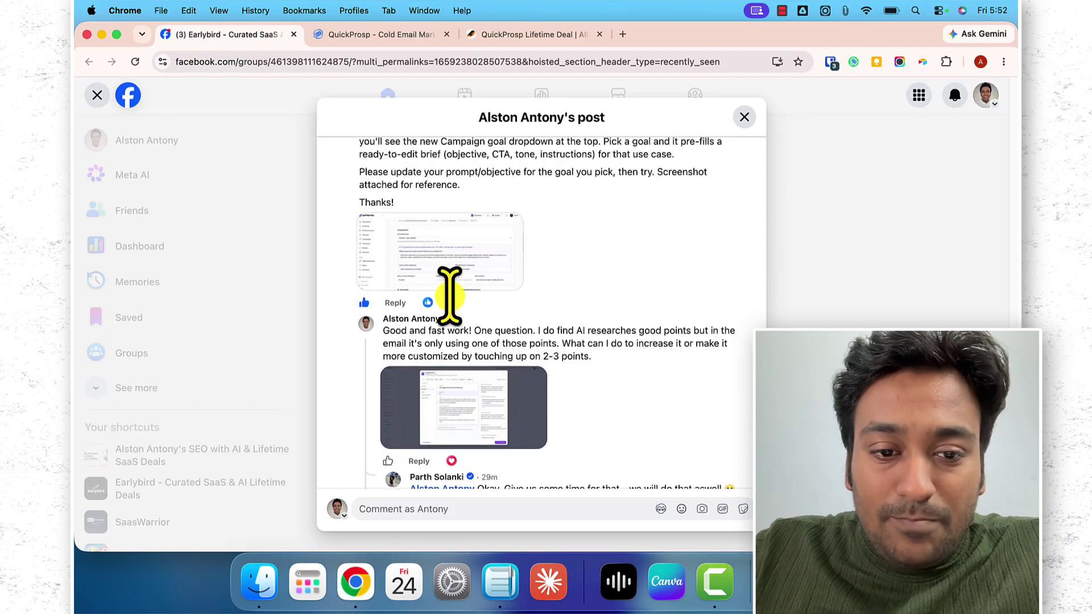
{"action": "scroll", "coordinate": [449, 296], "scroll_direction": "down", "scroll_amount": 1}
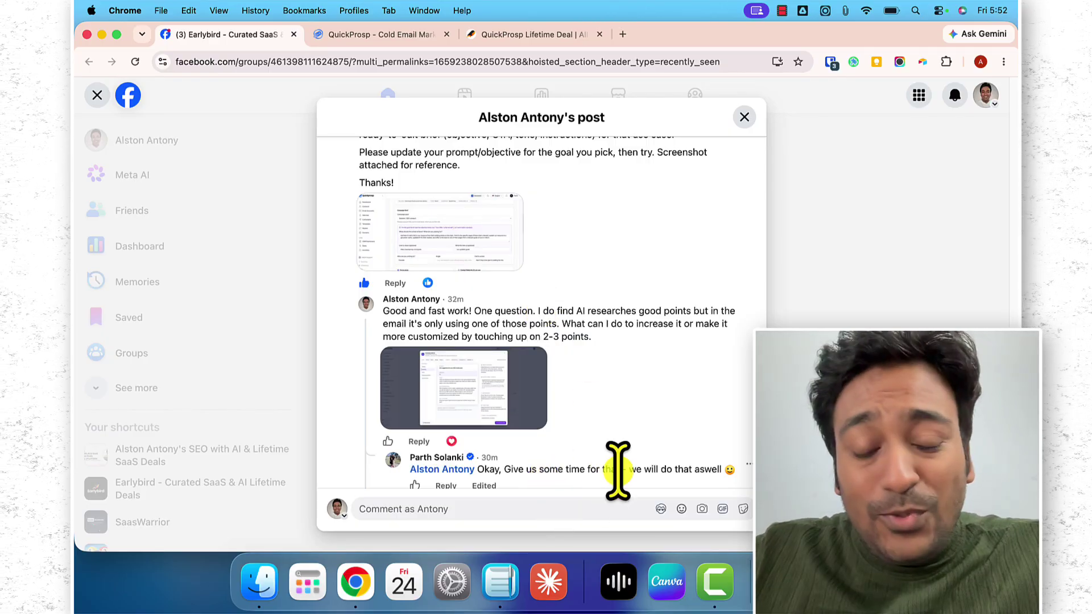
{"action": "scroll", "coordinate": [618, 470], "scroll_direction": "down", "scroll_amount": 2}
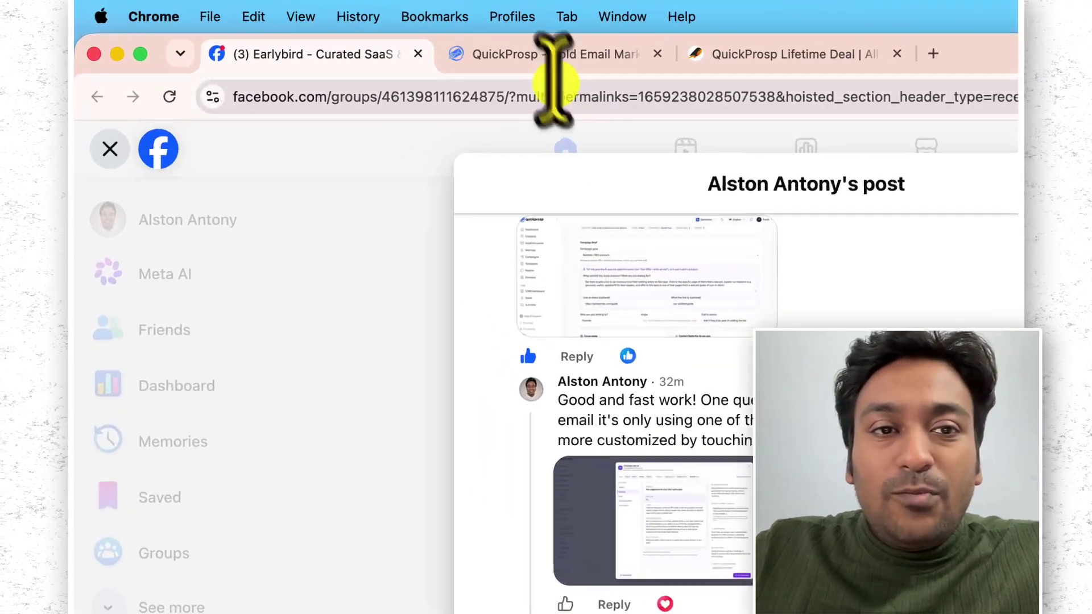
Step: Switch to QuickProsp and review the provider options for connecting a new email account, leaving without adding one
{"action": "left_click", "coordinate": [375, 39]}
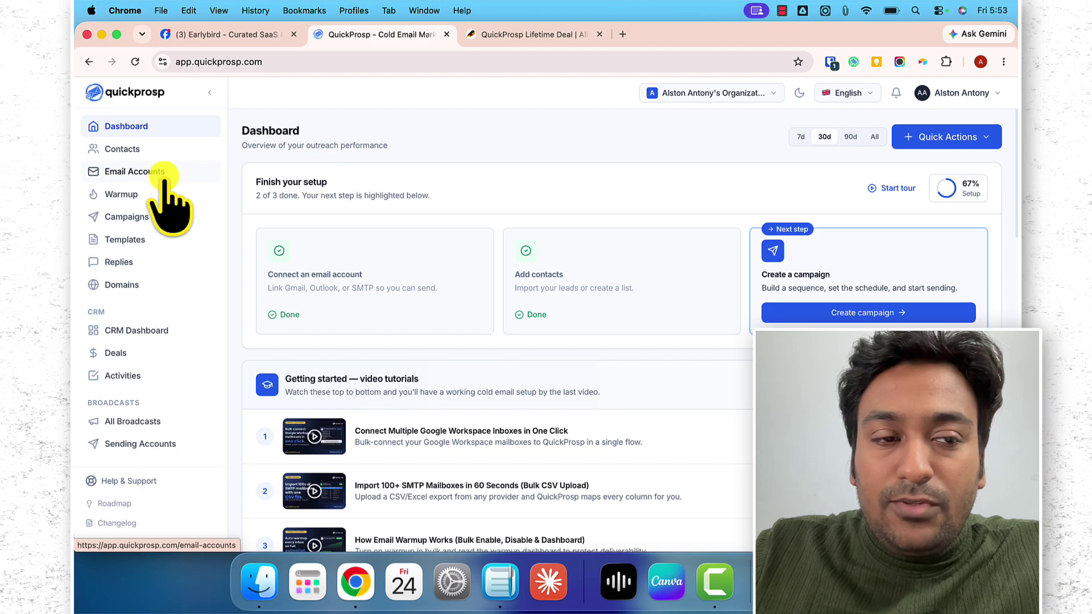
{"action": "left_click", "coordinate": [160, 173]}
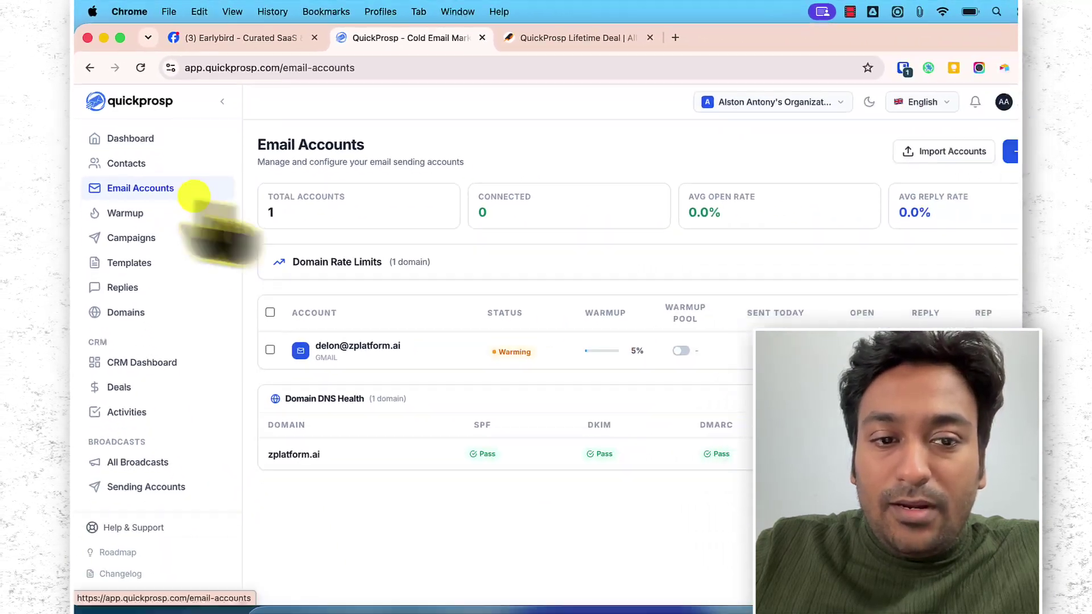
{"action": "left_click", "coordinate": [1011, 151]}
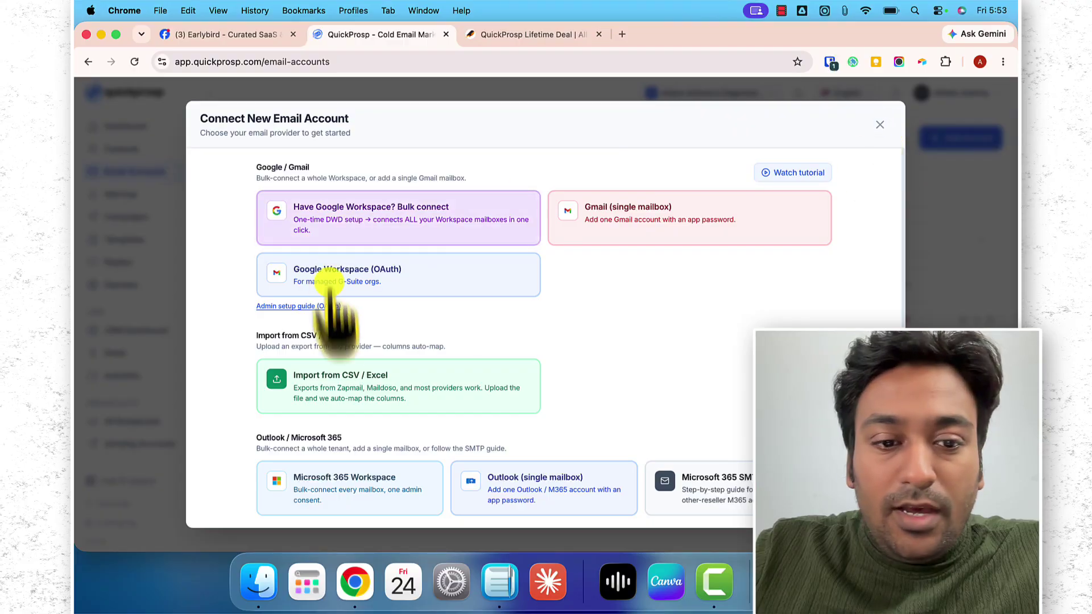
{"action": "scroll", "coordinate": [619, 499], "scroll_direction": "down", "scroll_amount": 1}
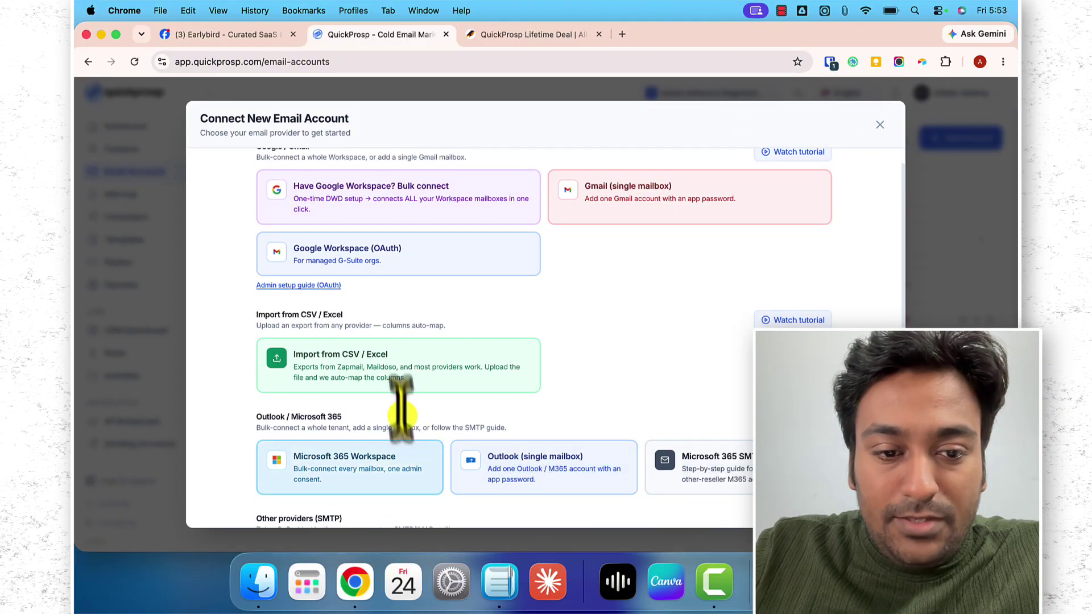
{"action": "scroll", "coordinate": [398, 401], "scroll_direction": "up", "scroll_amount": 1}
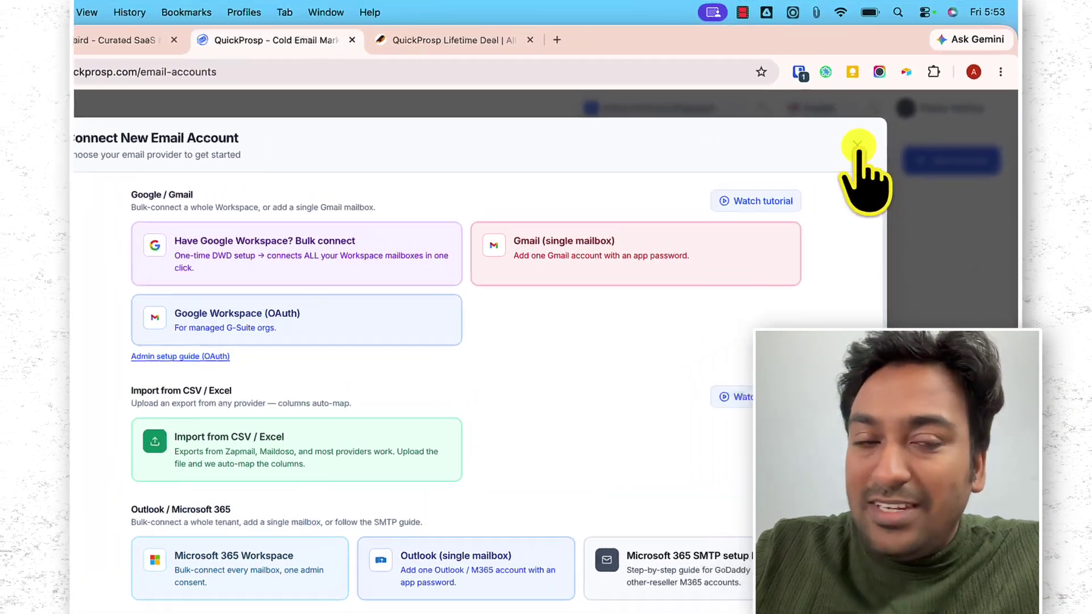
{"action": "left_click", "coordinate": [858, 145]}
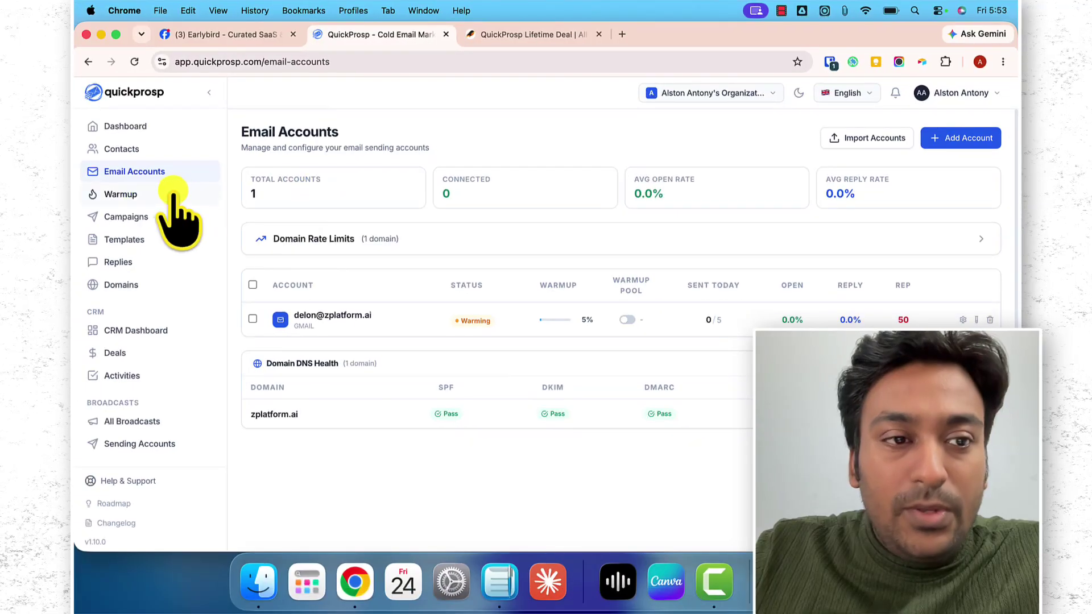
Step: View the campaigns overview and the contact leads, checking the options for adding a lead and importing contacts from a file
{"action": "left_click", "coordinate": [149, 222]}
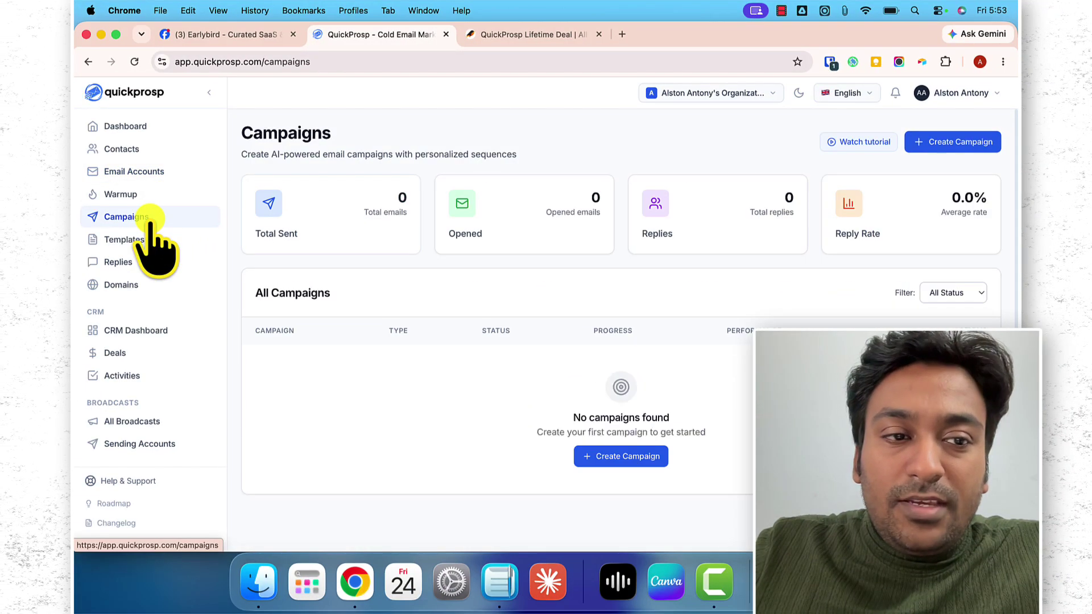
{"action": "left_click", "coordinate": [146, 149]}
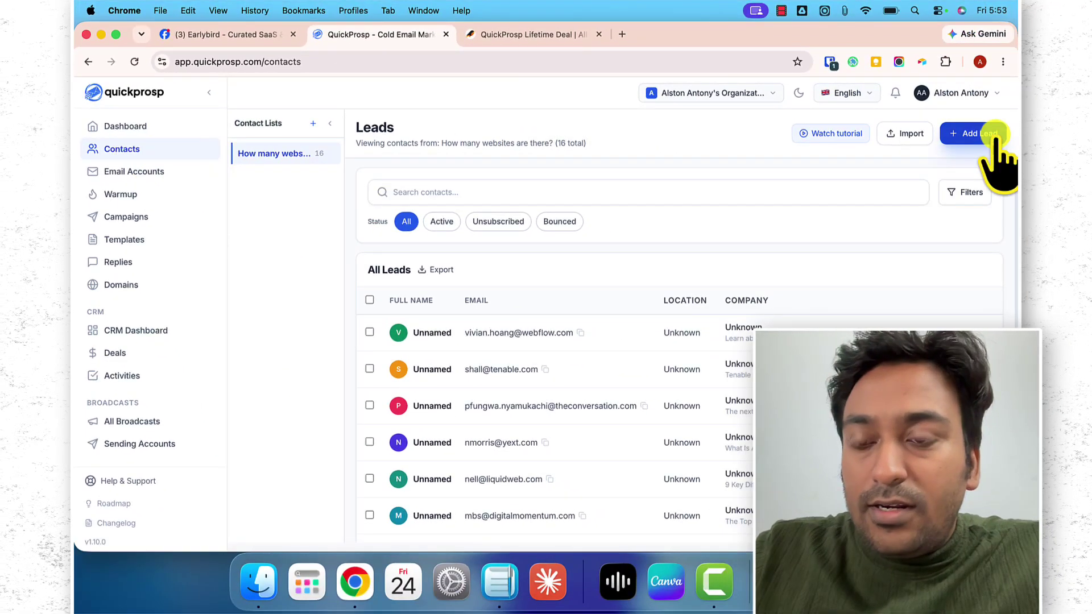
{"action": "left_click", "coordinate": [974, 133]}
{"action": "left_click", "coordinate": [705, 122]}
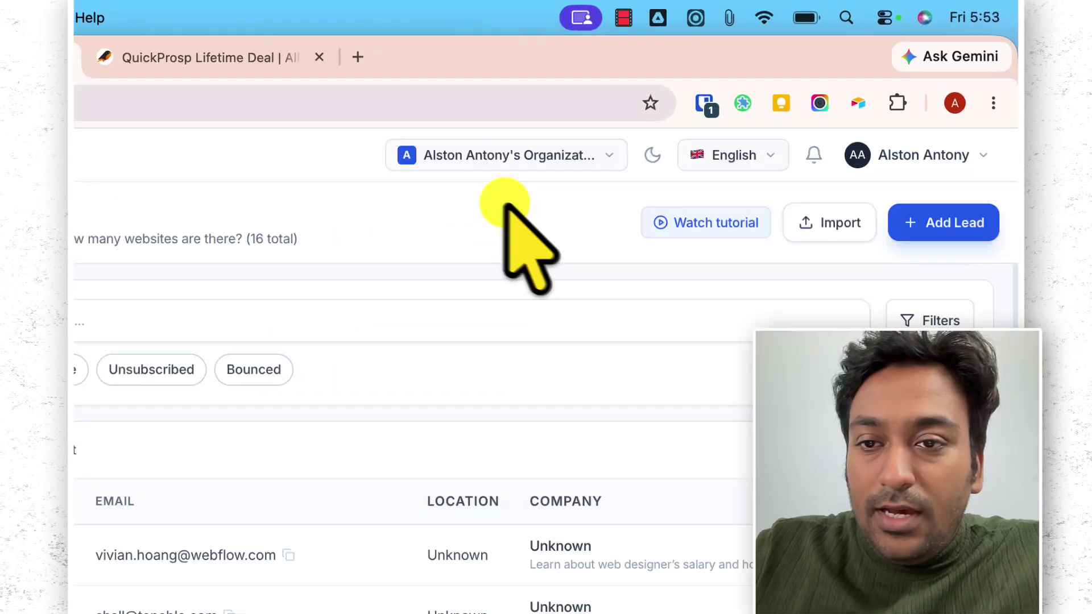
{"action": "left_click", "coordinate": [839, 221]}
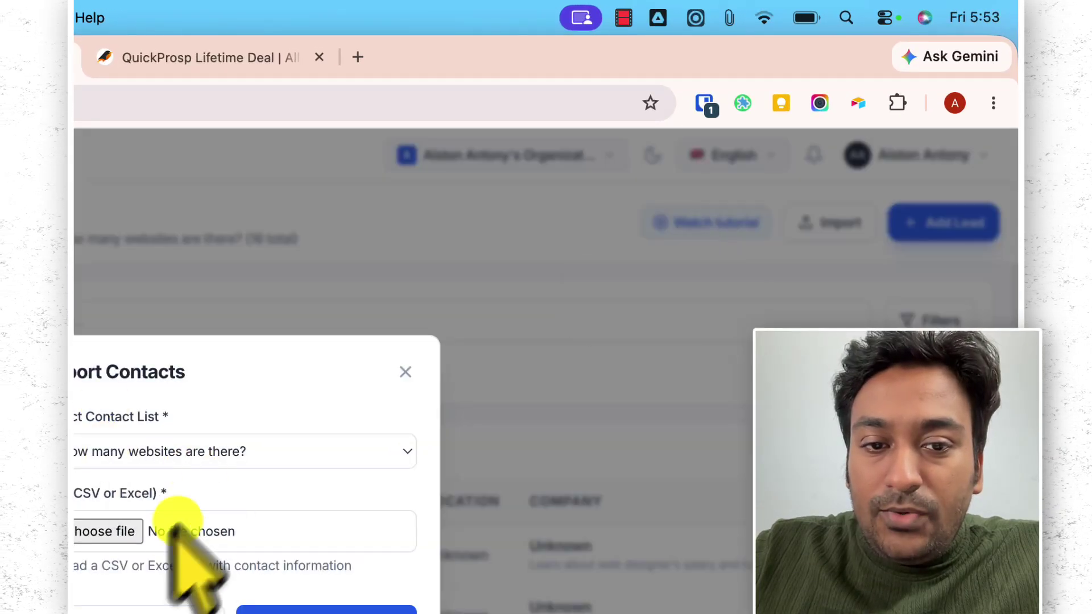
{"action": "left_click", "coordinate": [405, 372]}
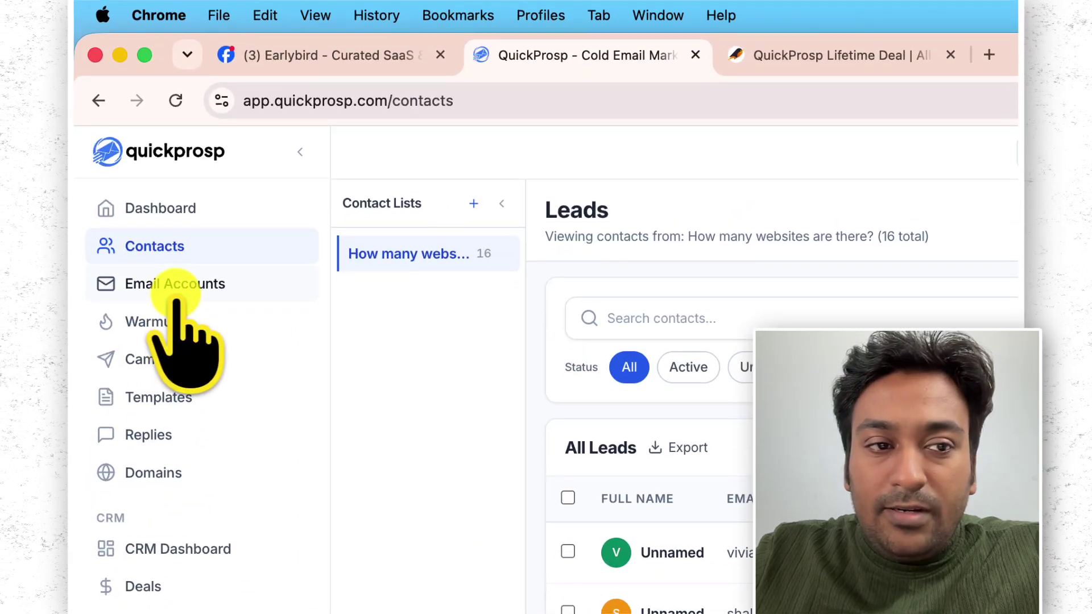
Step: Start a new campaign and name it "How many websites are there outreach"
{"action": "left_click", "coordinate": [141, 359]}
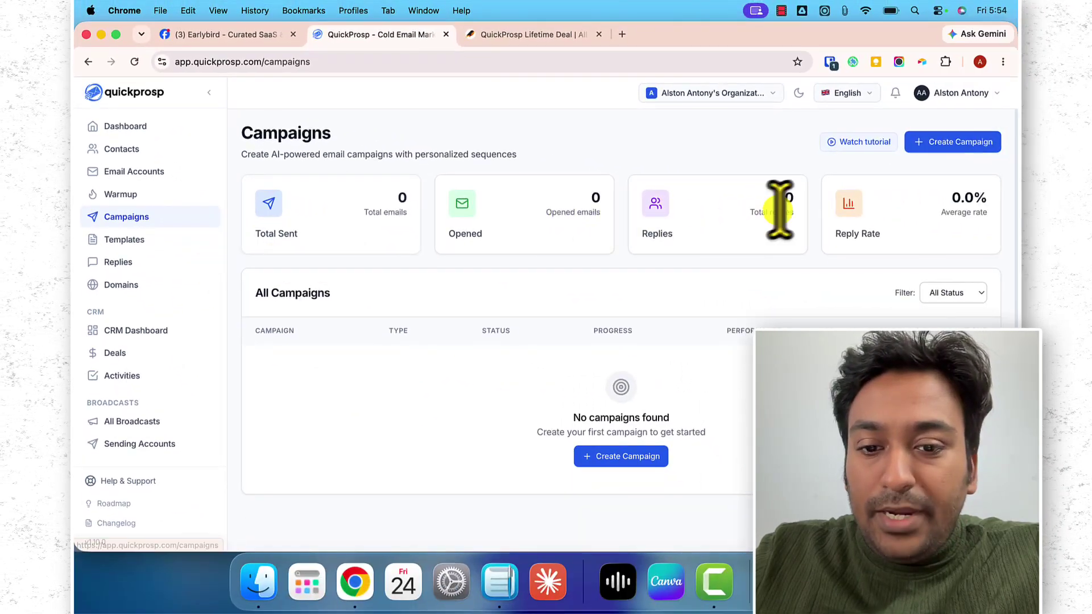
{"action": "left_click", "coordinate": [928, 149]}
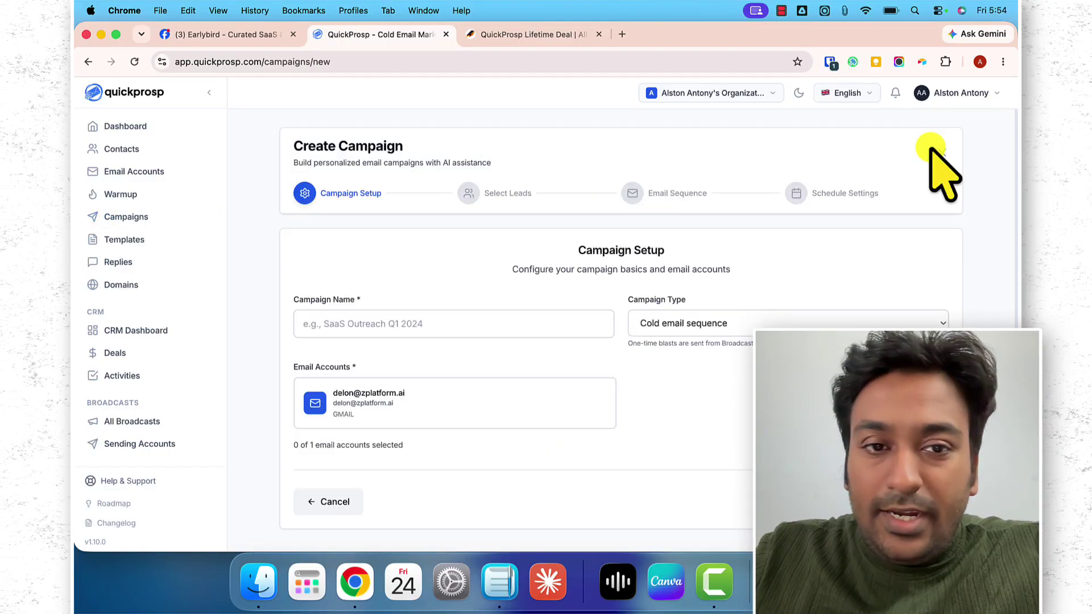
{"action": "left_click", "coordinate": [423, 324]}
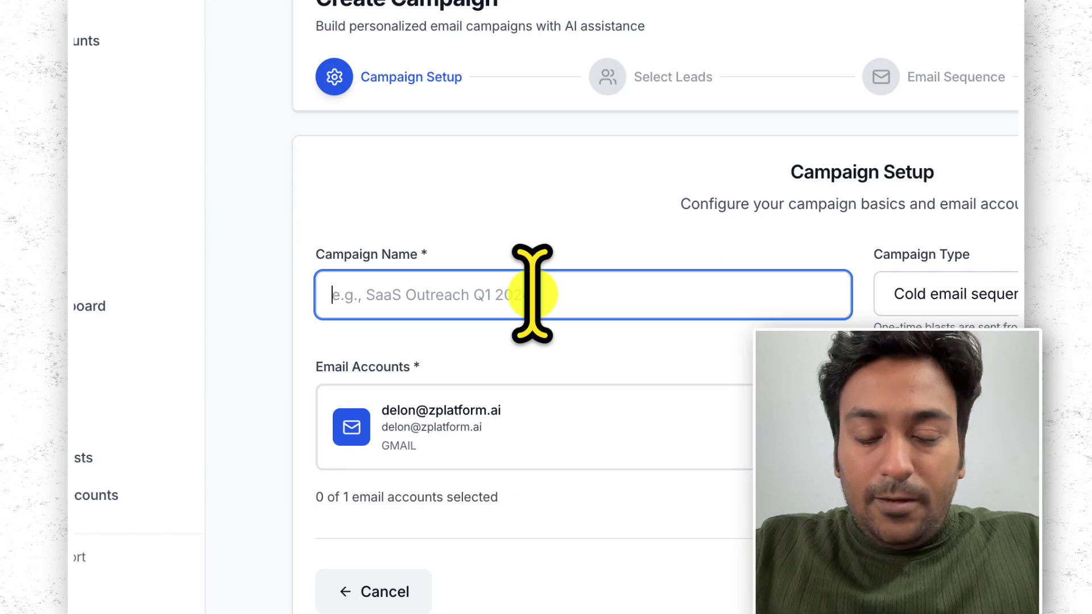
{"action": "type", "text": "How many "}
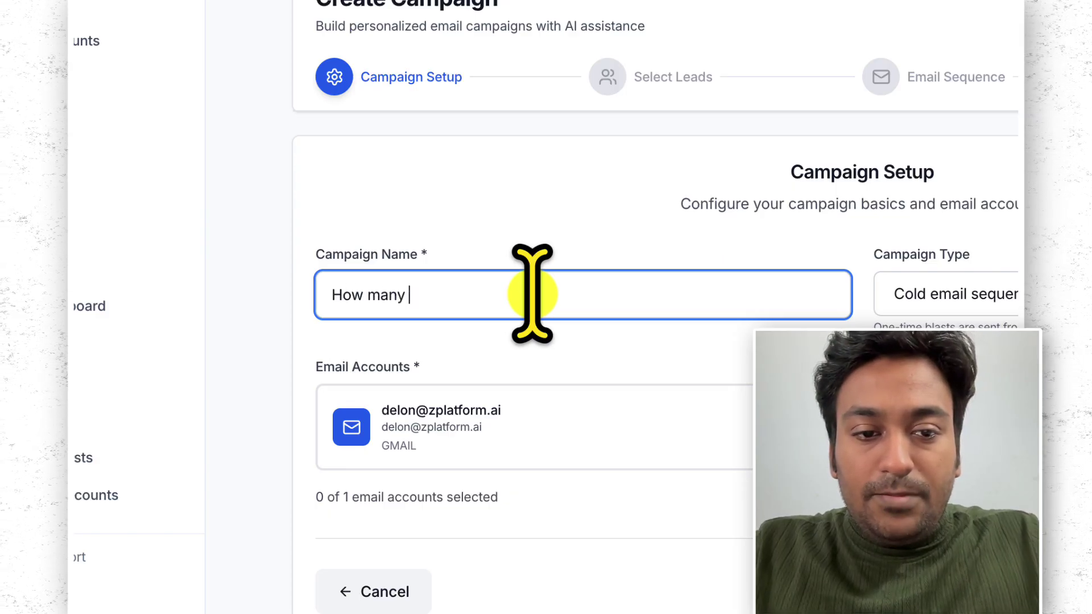
{"action": "type", "text": "websites are"}
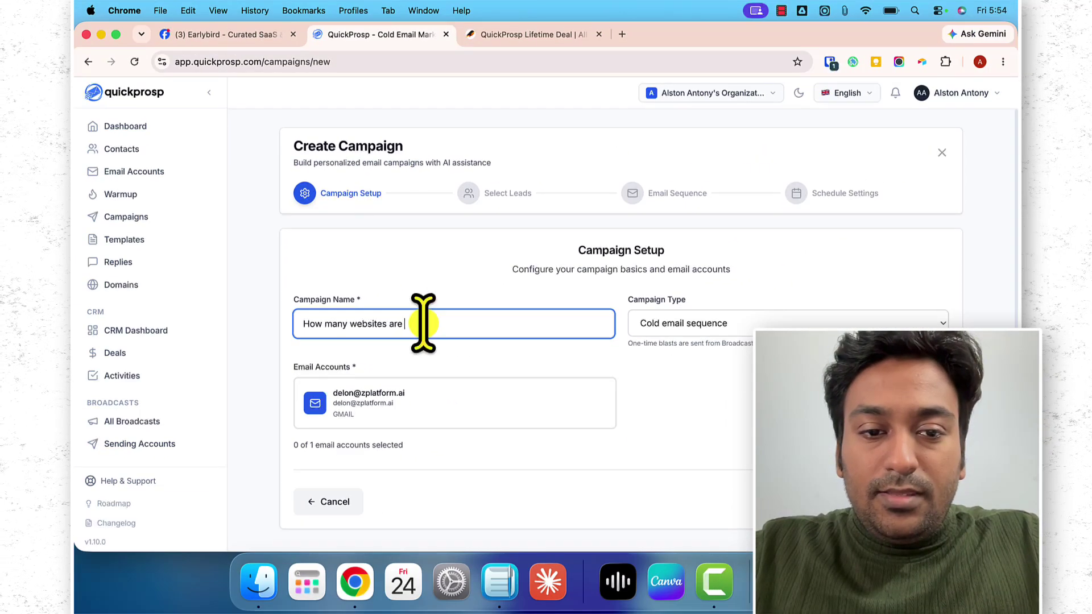
{"action": "type", "text": " there outrea"}
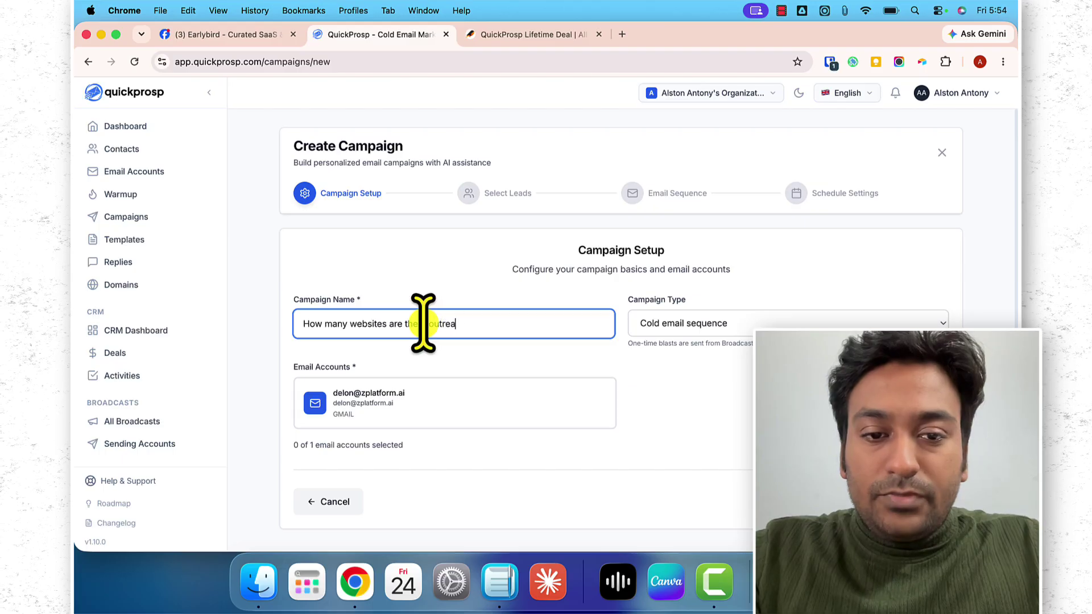
{"action": "type", "text": "ch"}
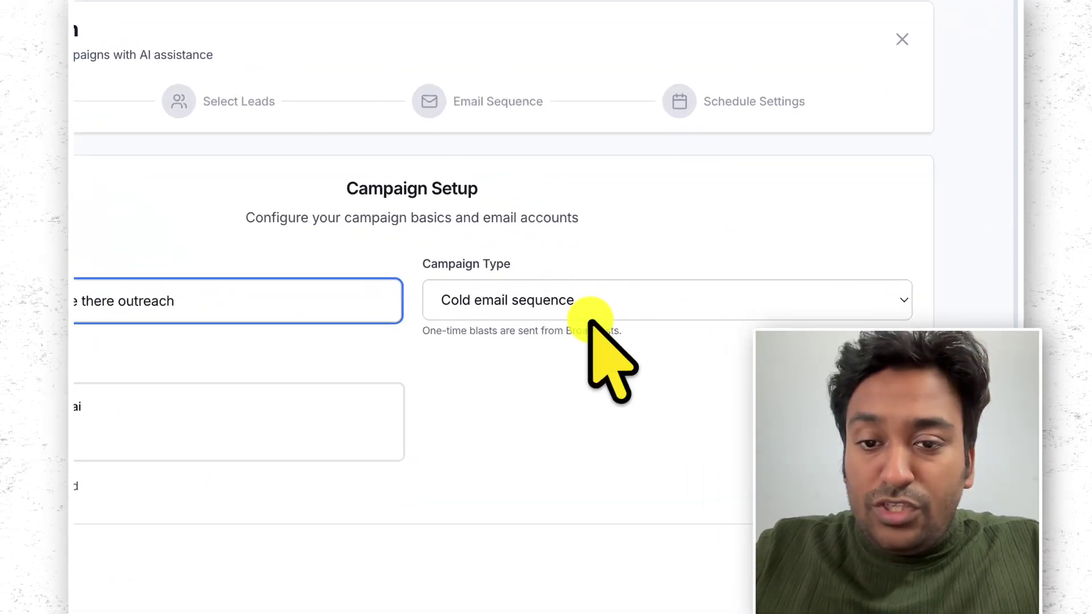
Step: Set the campaign type to AI Personalized and select the connected Gmail account as the sender
{"action": "left_click", "coordinate": [719, 323]}
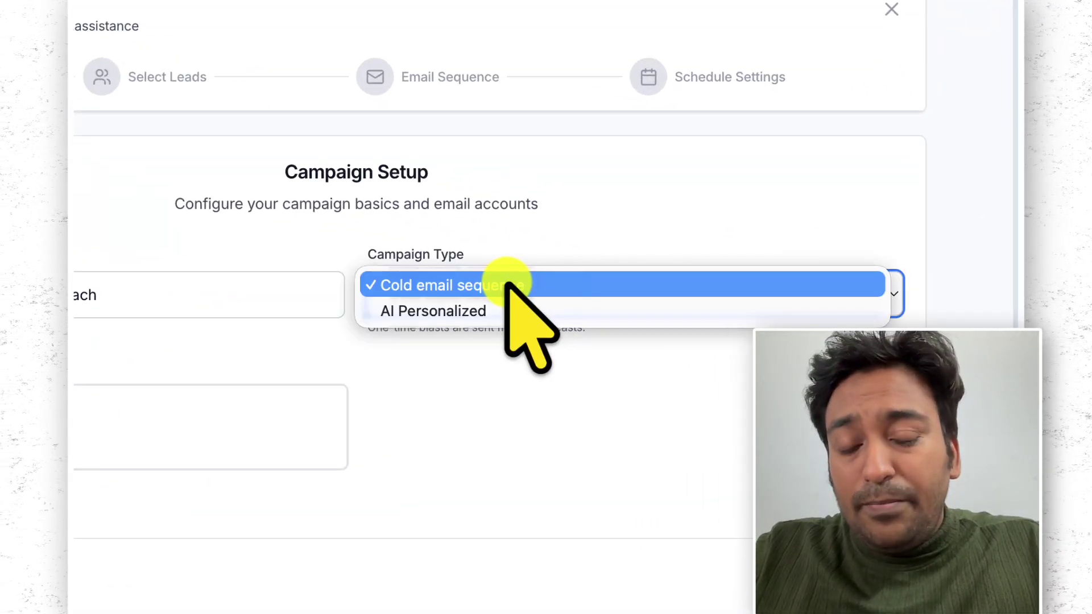
{"action": "left_click", "coordinate": [477, 313]}
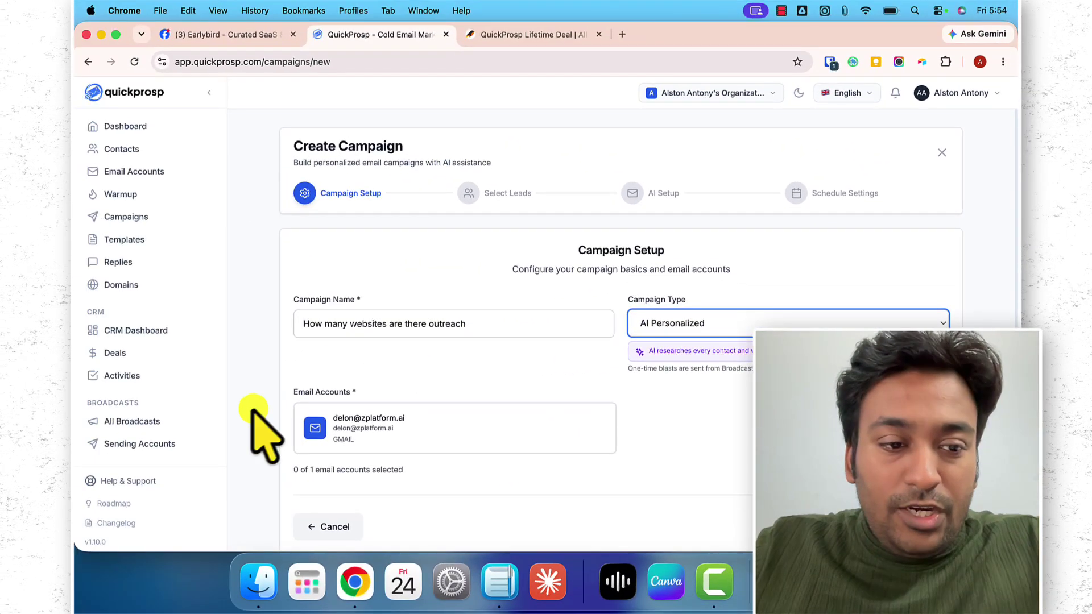
{"action": "scroll", "coordinate": [255, 410], "scroll_direction": "down", "scroll_amount": 1}
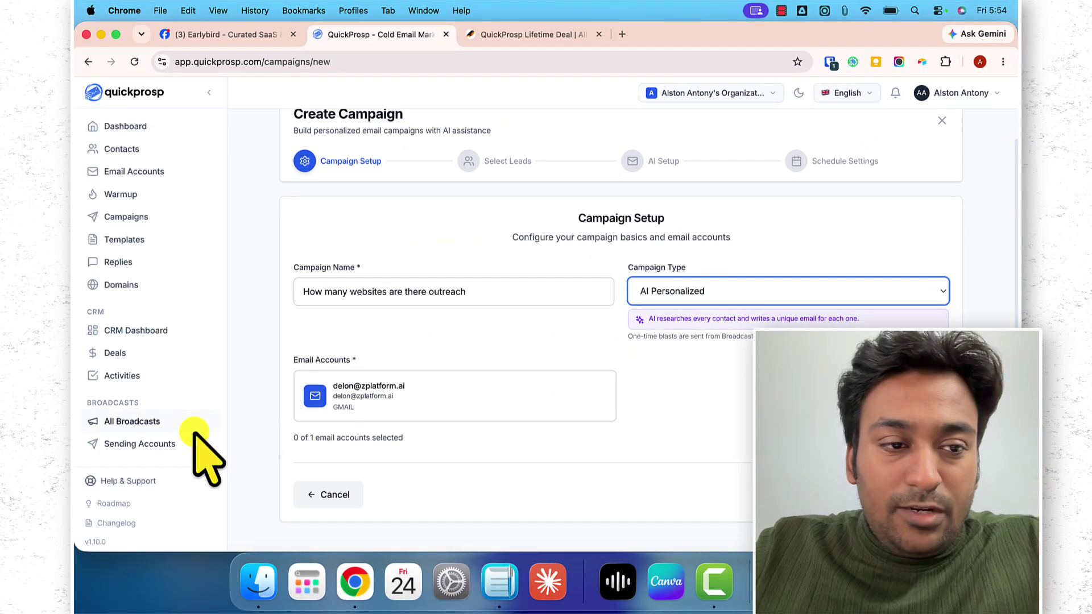
{"action": "scroll", "coordinate": [156, 406], "scroll_direction": "down", "scroll_amount": 4}
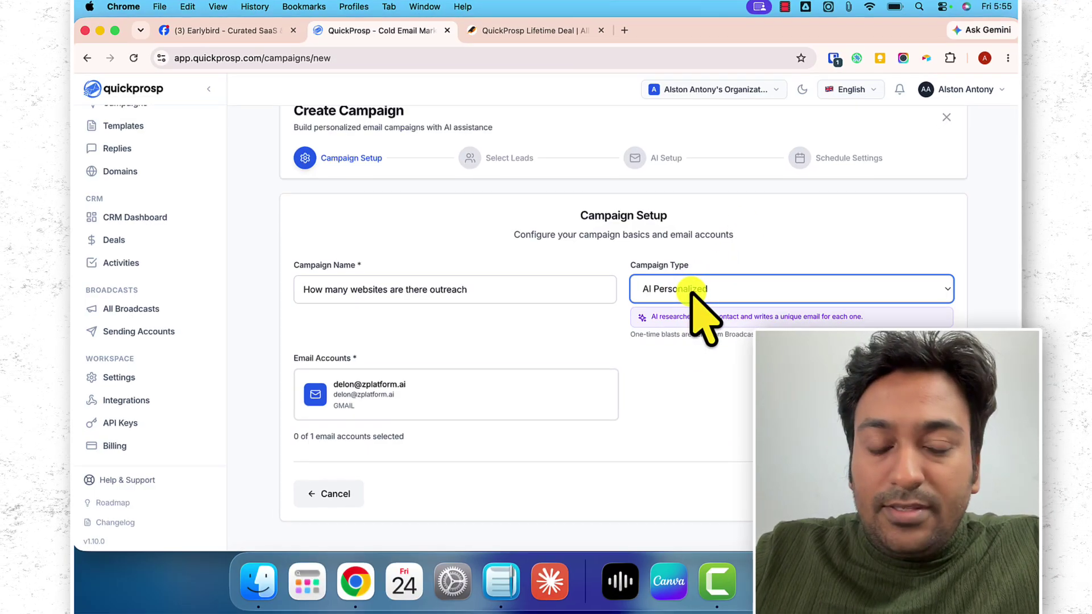
{"action": "left_click", "coordinate": [415, 410]}
{"action": "scroll", "coordinate": [415, 410], "scroll_direction": "down", "scroll_amount": 3}
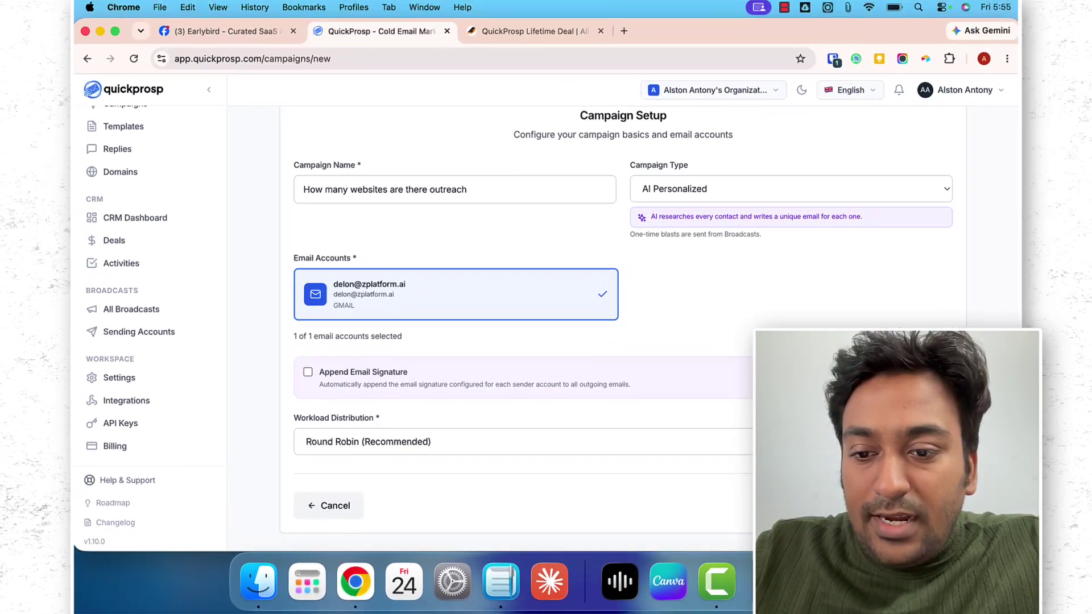
Step: Proceed to lead selection, choose the "How many websites are there?" contact list, and continue to the AI setup
{"action": "left_click", "coordinate": [910, 504]}
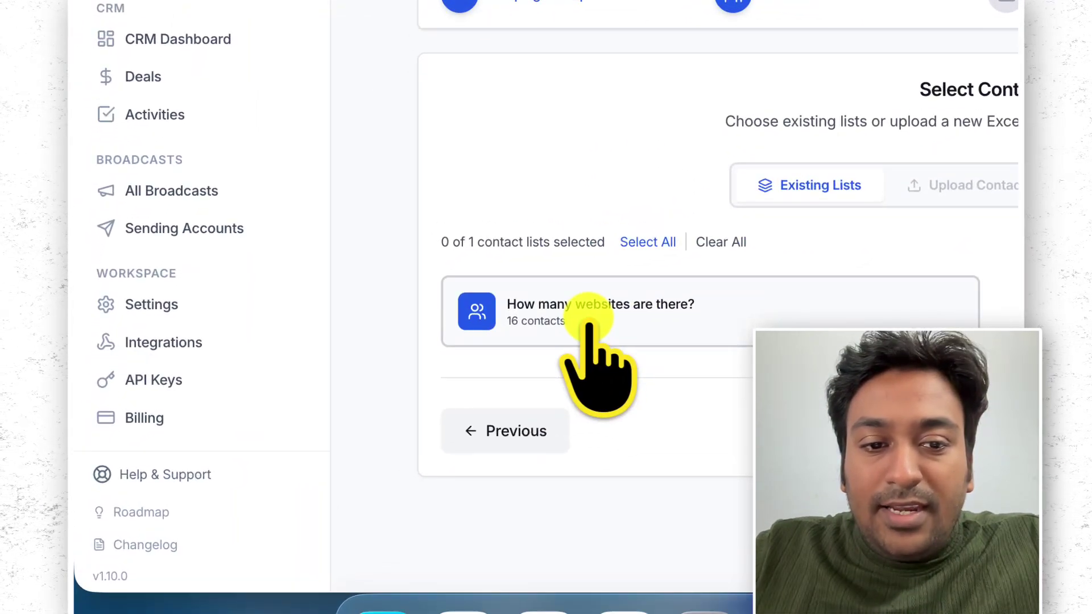
{"action": "left_click", "coordinate": [381, 383]}
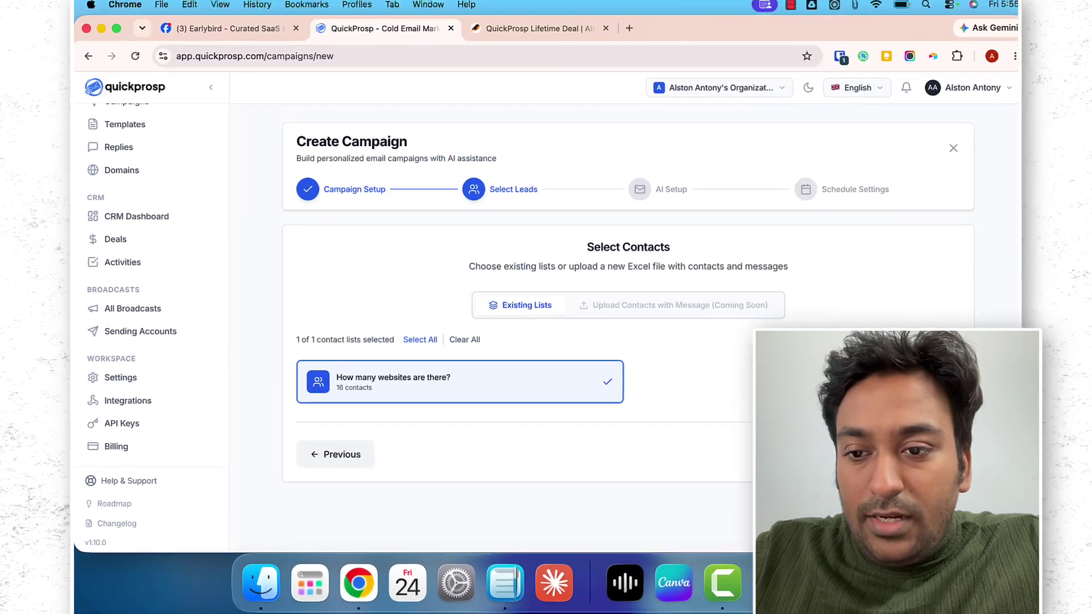
{"action": "left_click", "coordinate": [938, 431]}
Step: Open the saved offer and examine its website autofill, pitch, problems, proof points and voice rules, then collapse it without changes
{"action": "scroll", "coordinate": [688, 366], "scroll_direction": "down", "scroll_amount": 3}
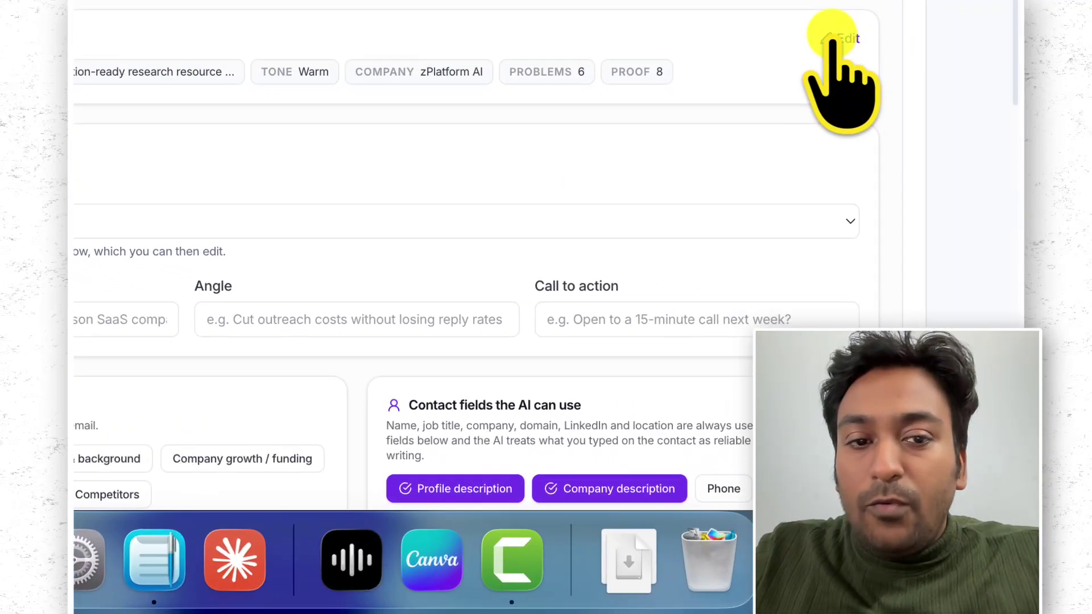
{"action": "left_click", "coordinate": [831, 41]}
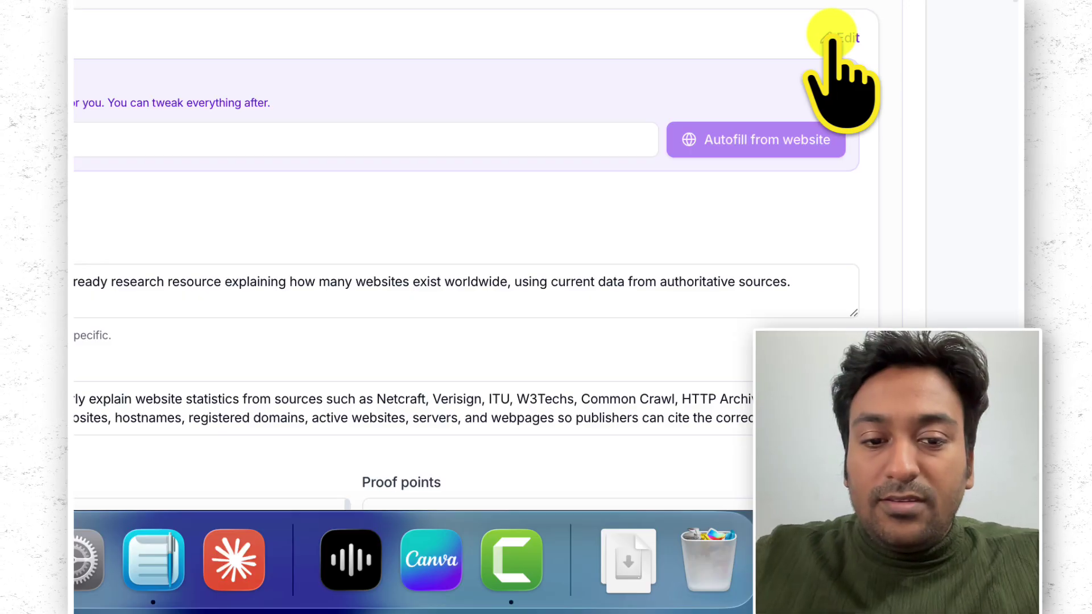
{"action": "scroll", "coordinate": [412, 65], "scroll_direction": "down", "scroll_amount": 5}
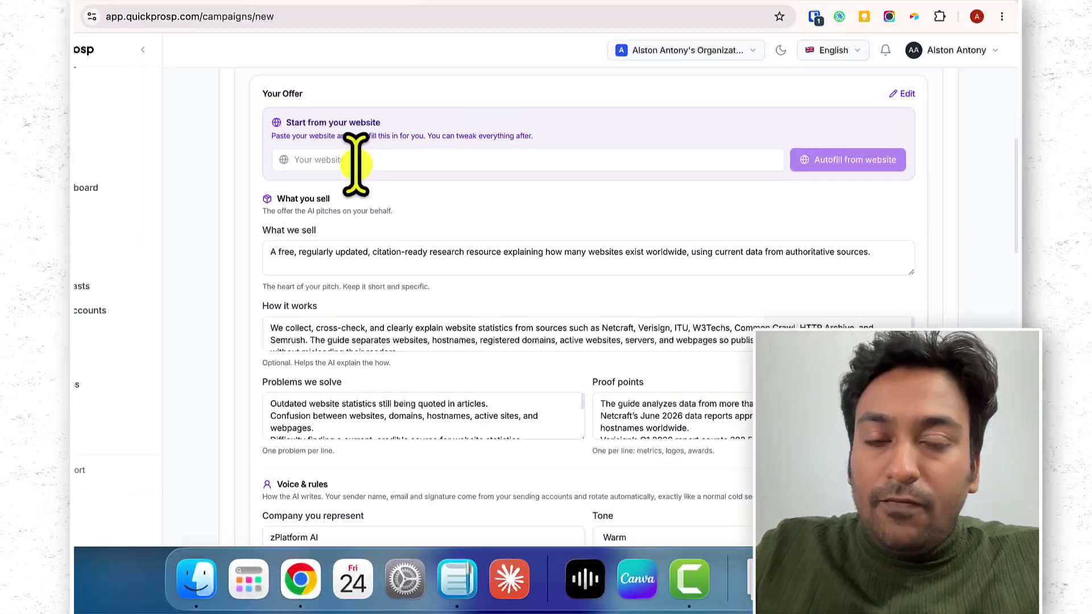
{"action": "left_click", "coordinate": [358, 161]}
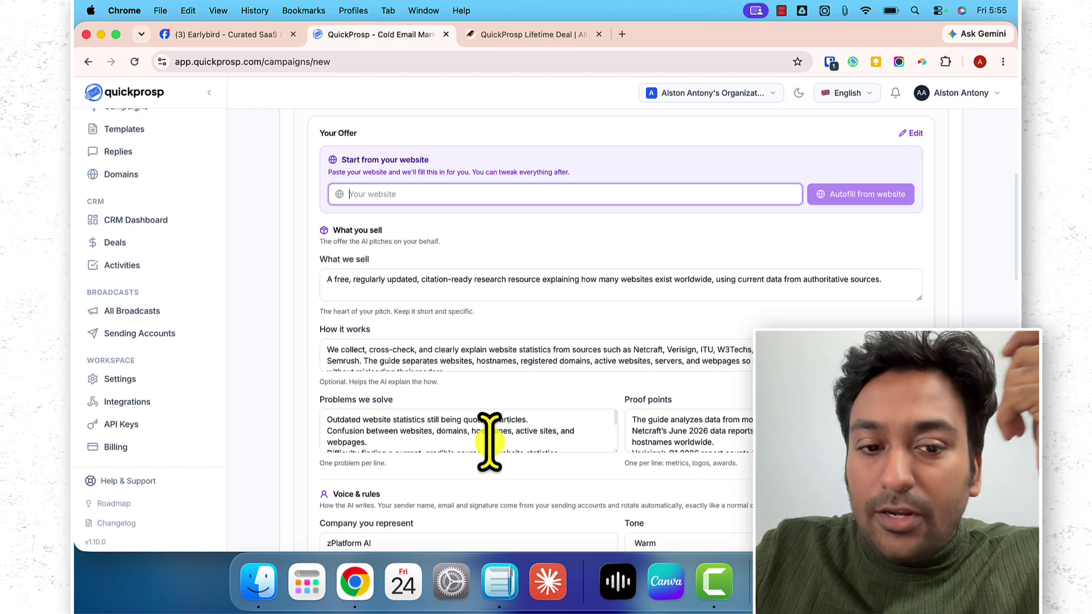
{"action": "scroll", "coordinate": [478, 429], "scroll_direction": "down", "scroll_amount": 4}
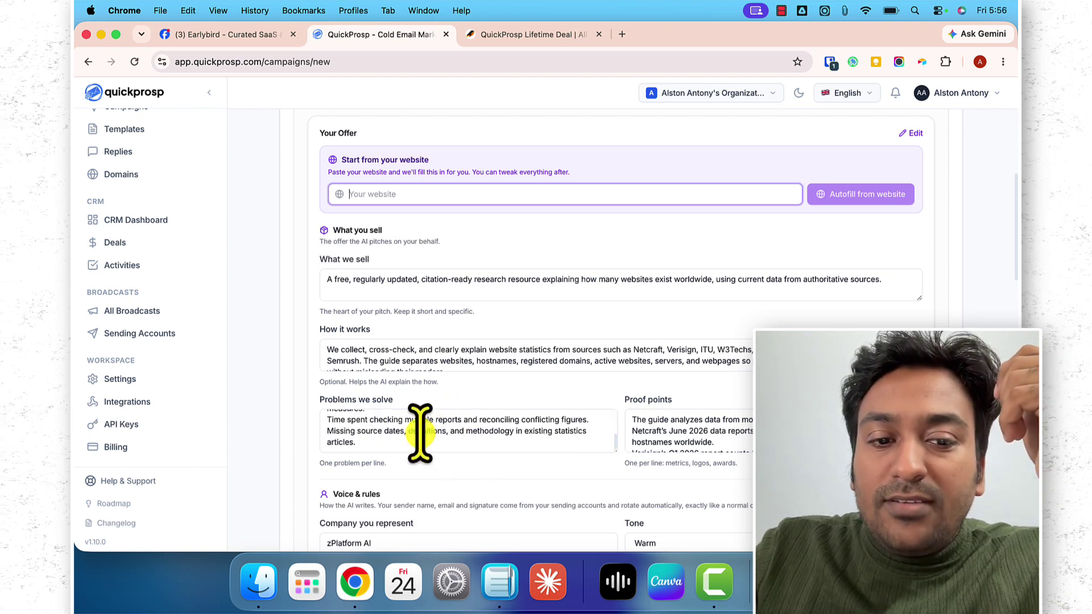
{"action": "scroll", "coordinate": [658, 432], "scroll_direction": "down", "scroll_amount": 3}
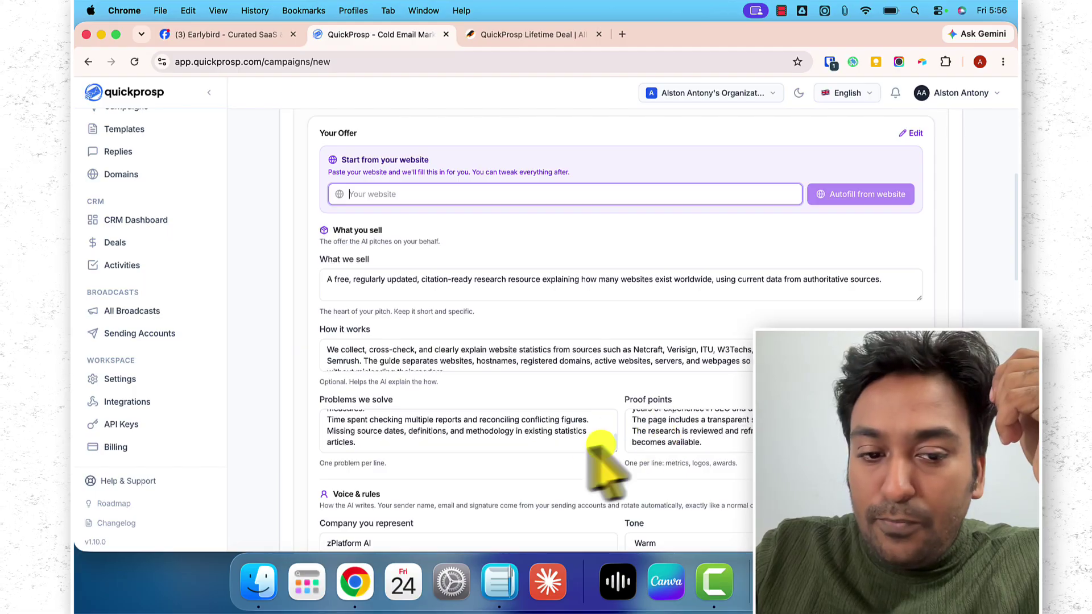
{"action": "scroll", "coordinate": [600, 444], "scroll_direction": "down", "scroll_amount": 4}
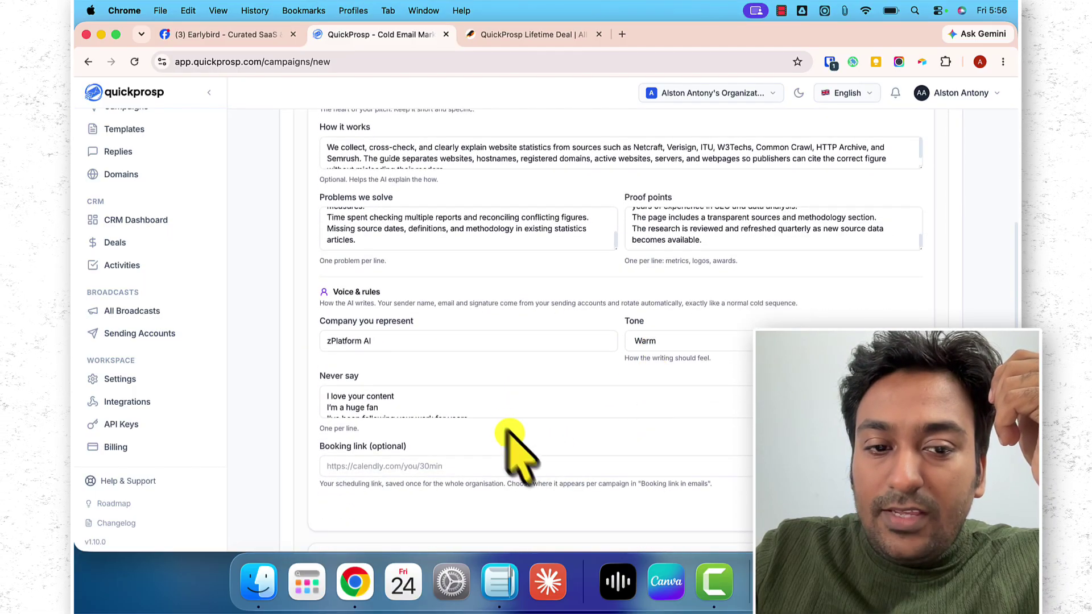
{"action": "scroll", "coordinate": [500, 421], "scroll_direction": "up", "scroll_amount": 4}
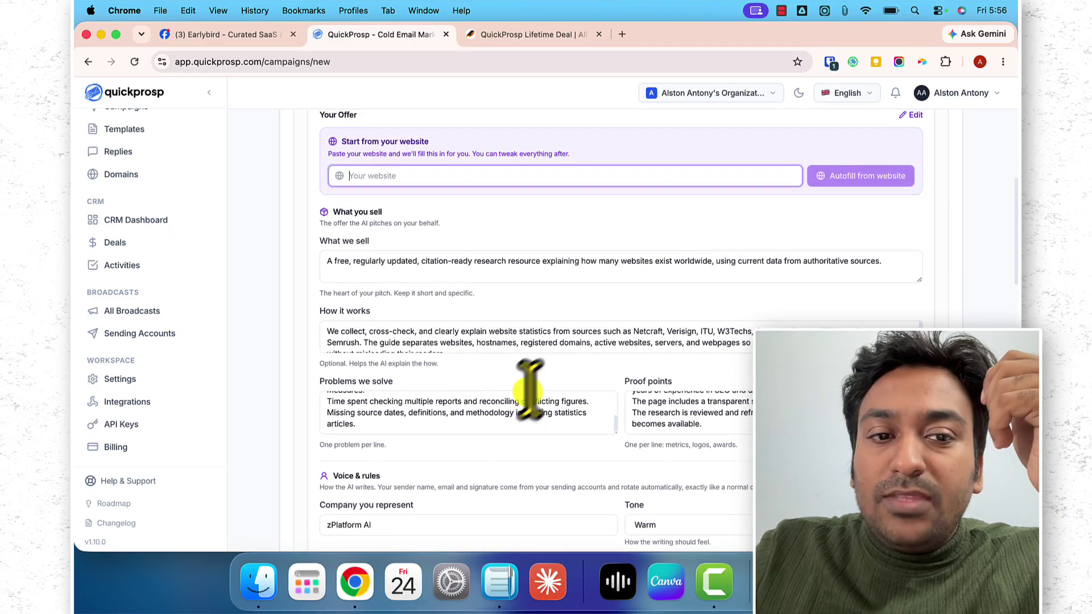
{"action": "scroll", "coordinate": [560, 341], "scroll_direction": "up", "scroll_amount": 5}
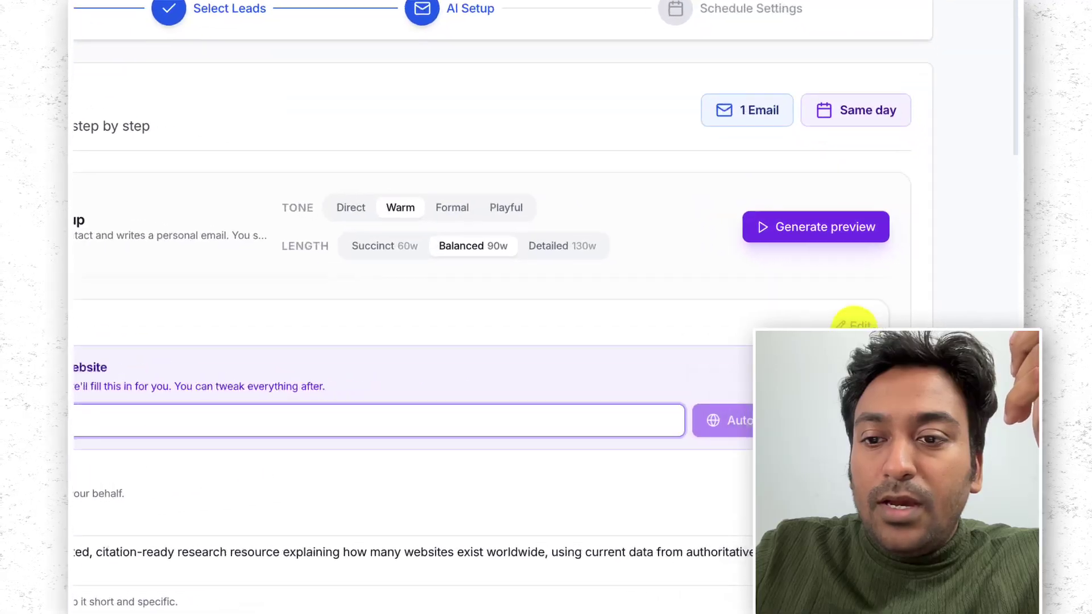
{"action": "left_click", "coordinate": [854, 324]}
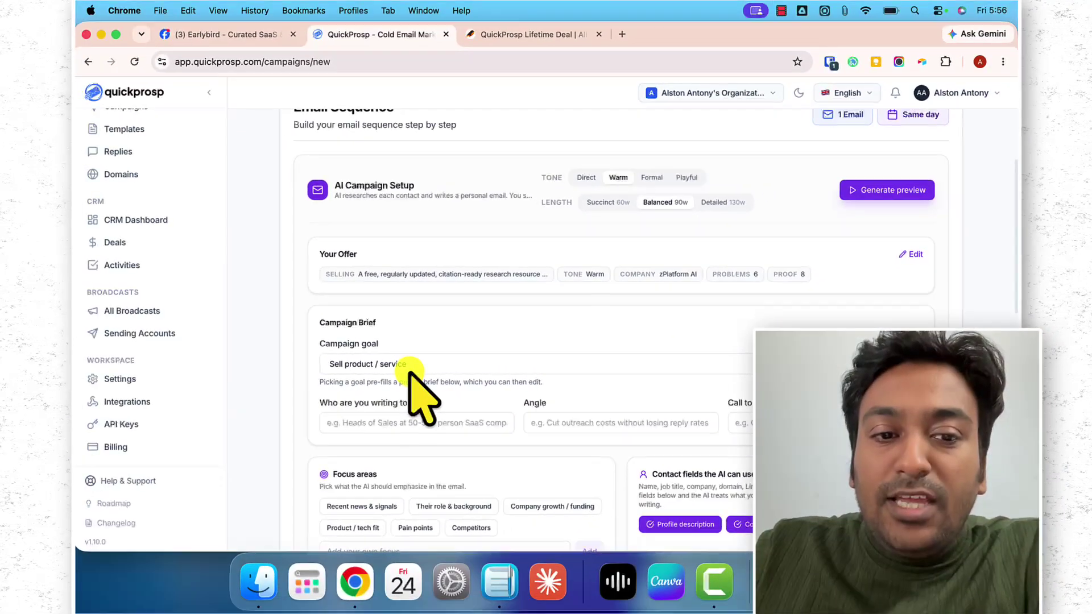
Step: Set the campaign goal to Backlink / SEO outreach and look over the pre-filled campaign brief
{"action": "left_click", "coordinate": [85, 506]}
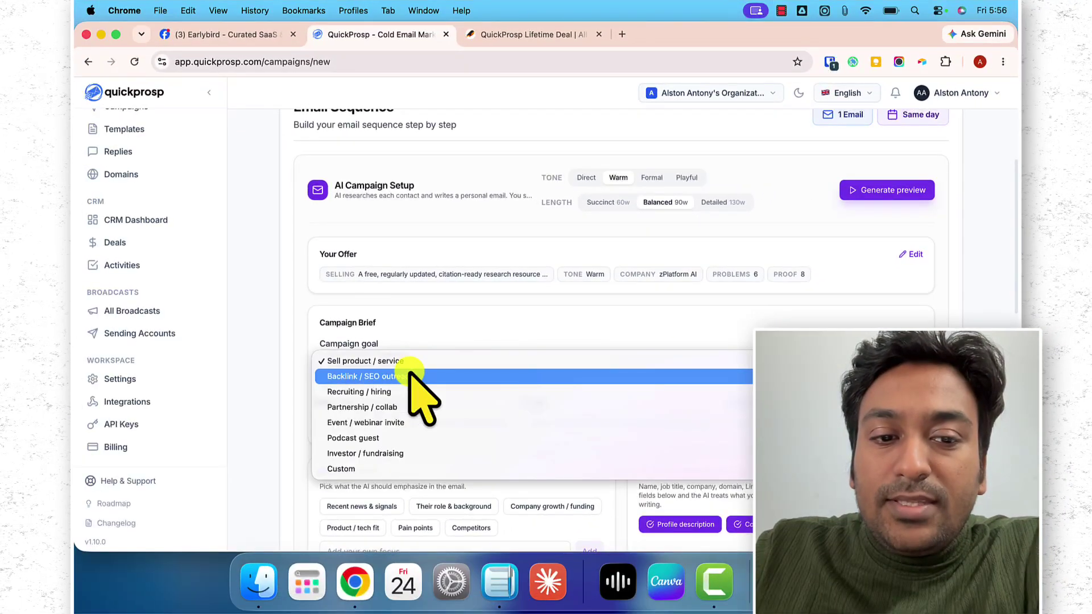
{"action": "left_click", "coordinate": [405, 378]}
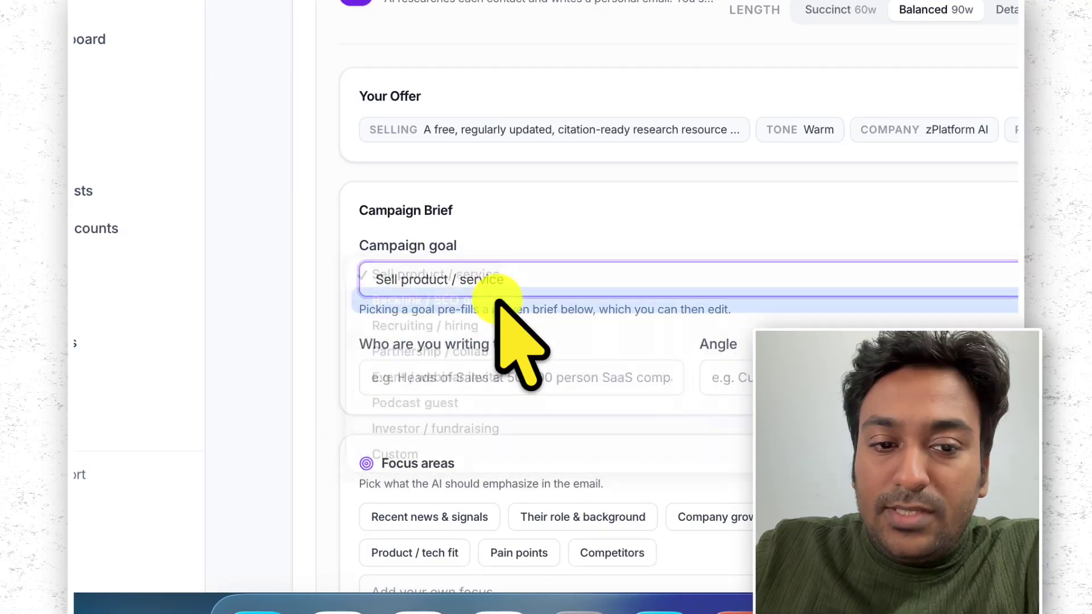
{"action": "scroll", "coordinate": [580, 307], "scroll_direction": "down", "scroll_amount": 3}
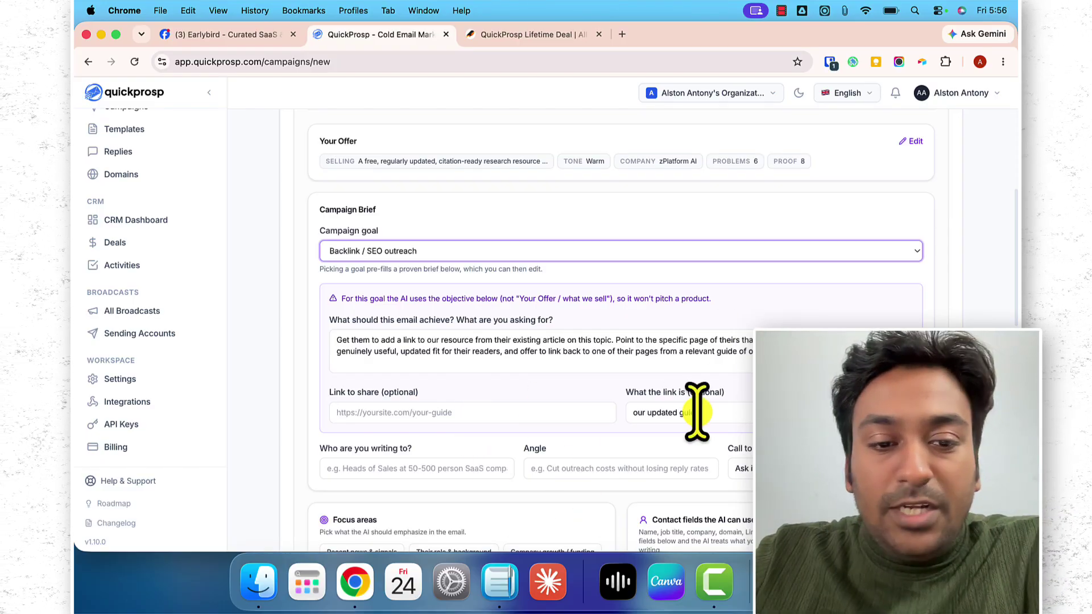
{"action": "scroll", "coordinate": [358, 443], "scroll_direction": "down", "scroll_amount": 1}
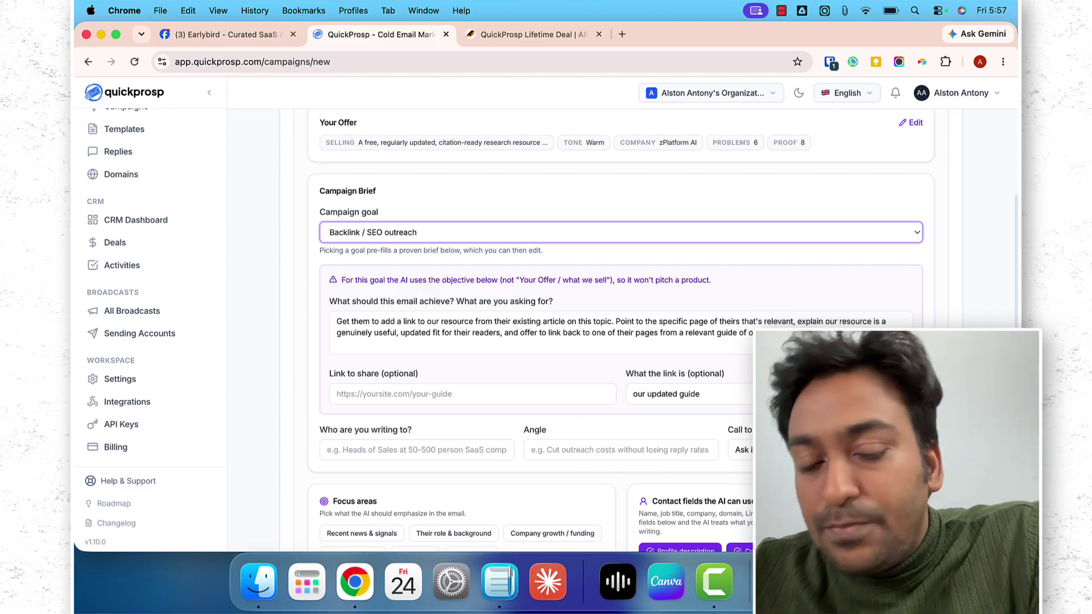
Step: Enable the focus areas Recent news & signals, Pain points, and Their role & background for the AI emails
{"action": "scroll", "coordinate": [604, 439], "scroll_direction": "down", "scroll_amount": 5}
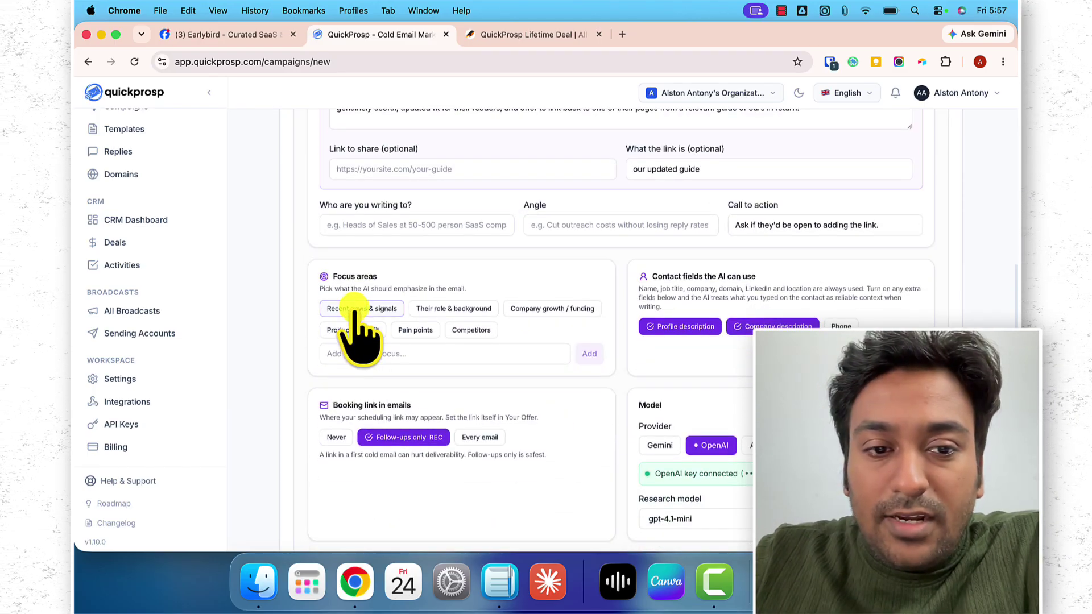
{"action": "left_click", "coordinate": [354, 309]}
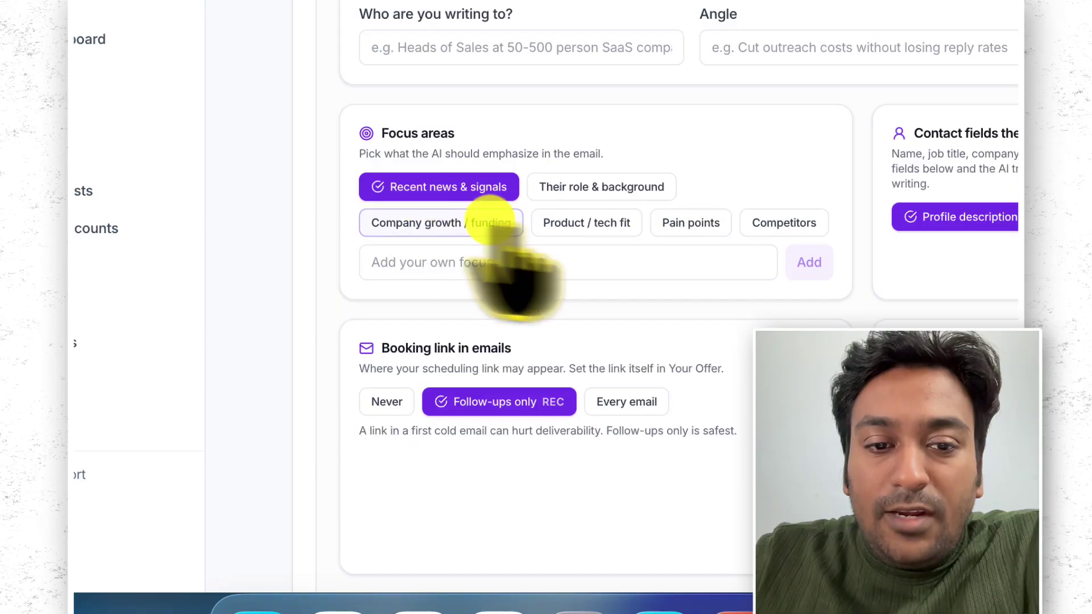
{"action": "left_click", "coordinate": [682, 222]}
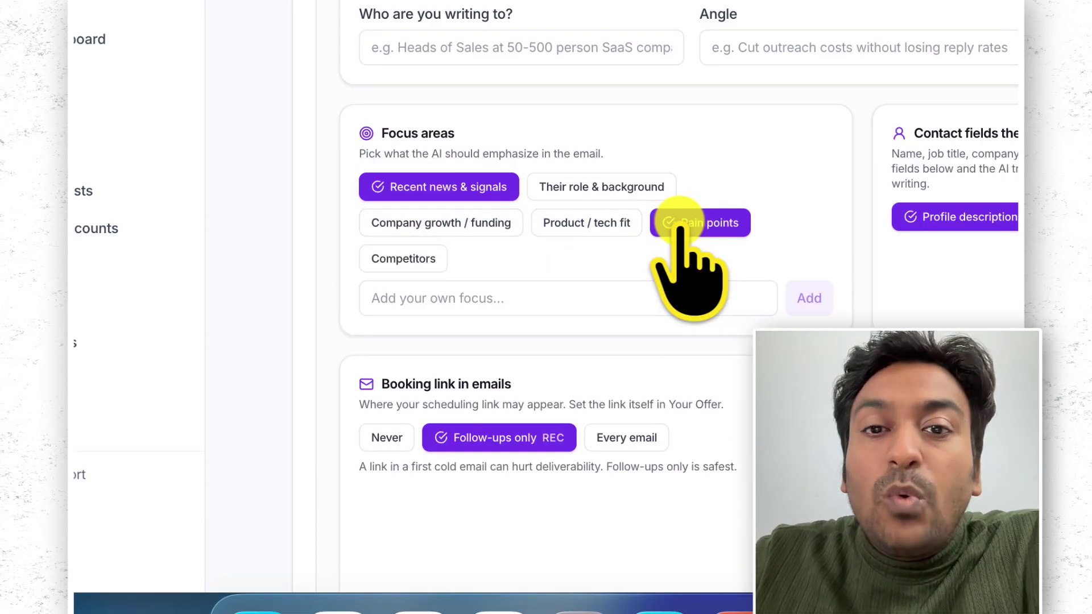
{"action": "left_click", "coordinate": [564, 188]}
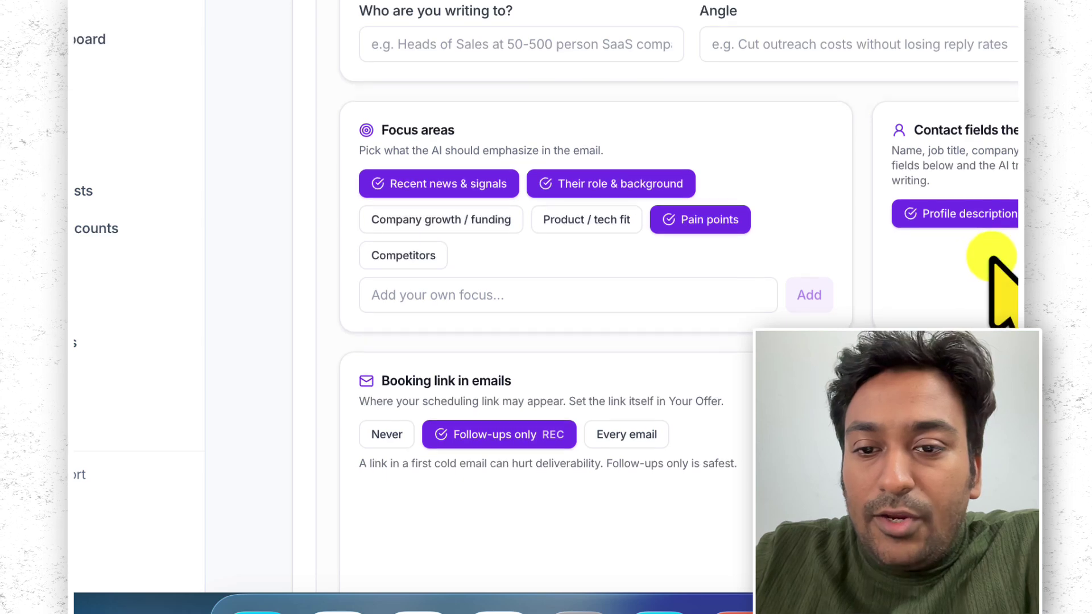
Step: Set the OpenAI research model to gpt-5-mini and check the drafting model choices without picking another one
{"action": "scroll", "coordinate": [984, 239], "scroll_direction": "down", "scroll_amount": 5}
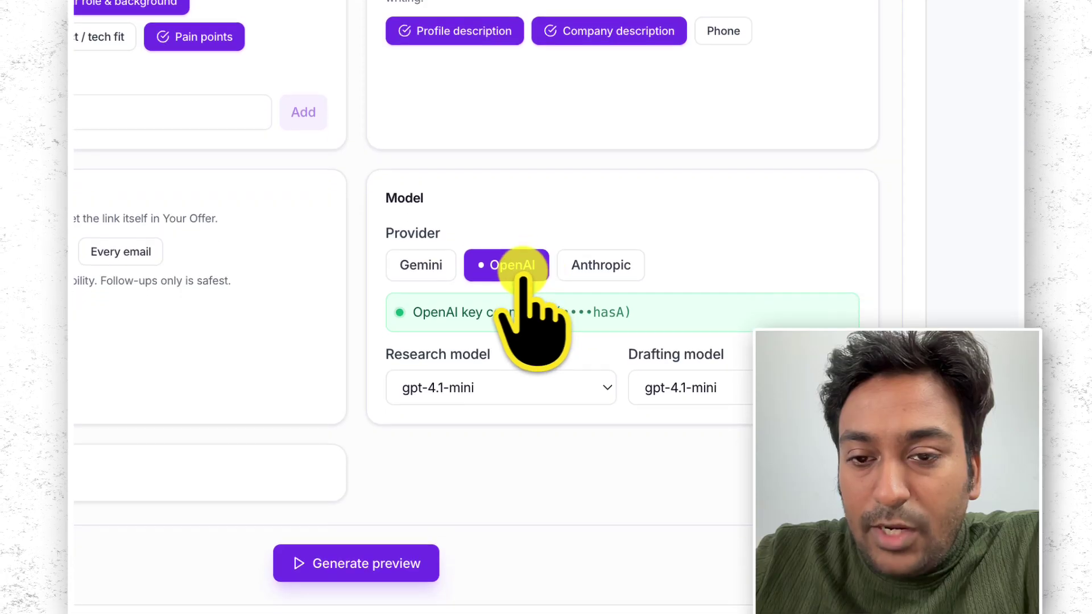
{"action": "left_click", "coordinate": [597, 328]}
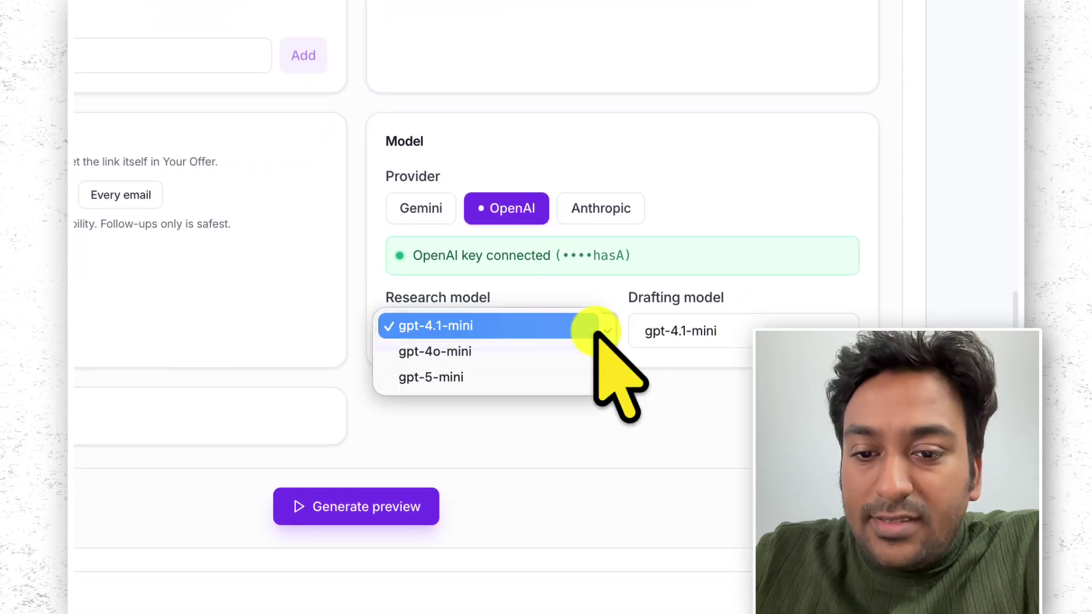
{"action": "left_click", "coordinate": [524, 375]}
{"action": "left_click", "coordinate": [690, 336]}
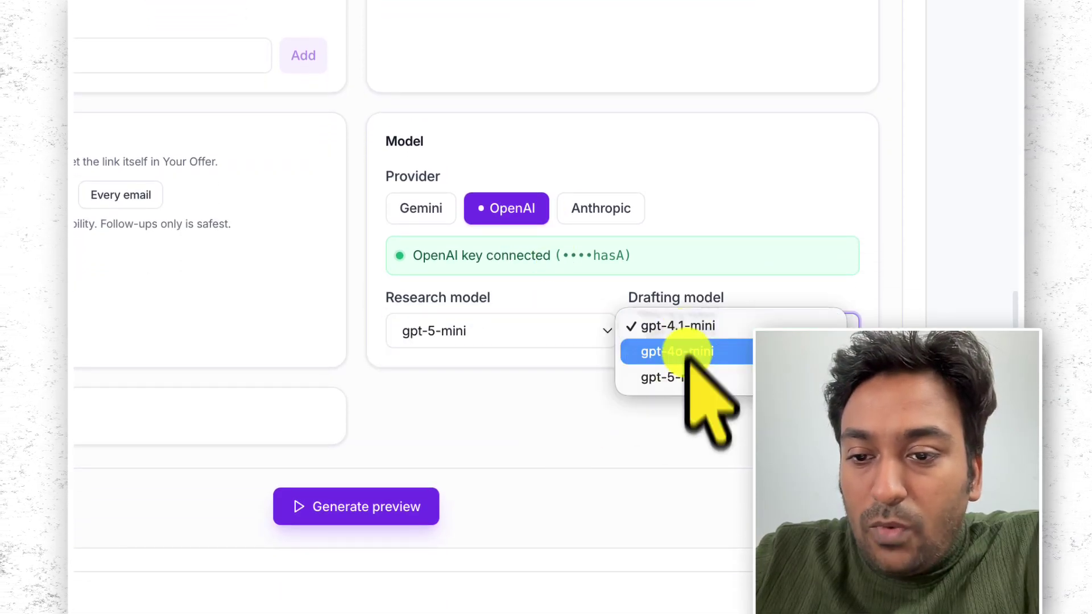
{"action": "left_click", "coordinate": [529, 364]}
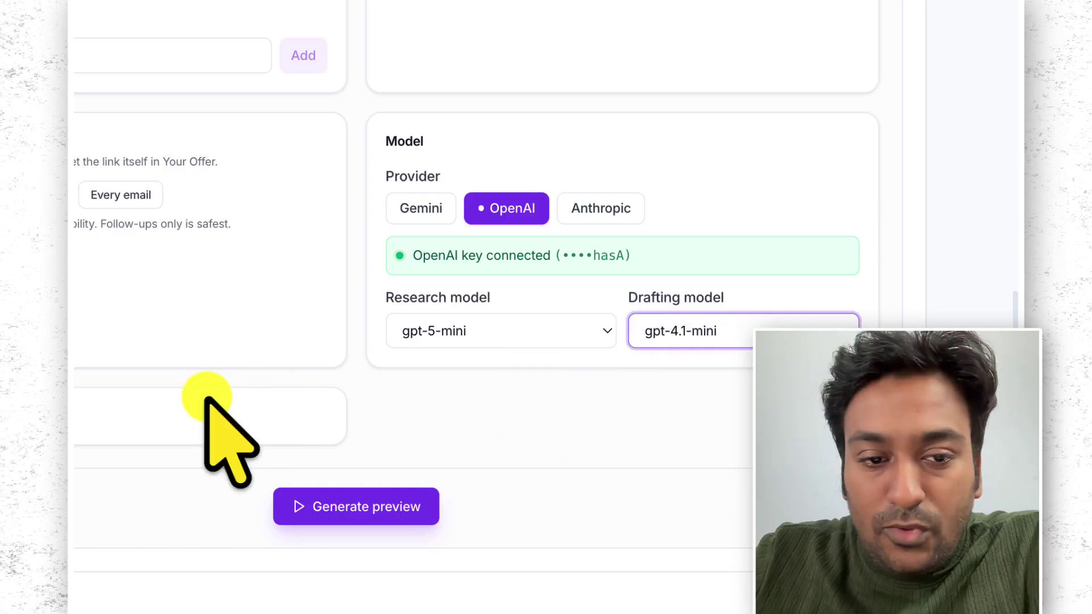
Step: Expand the advanced settings to view the extra instructions and example email fields, and generate a preview of the AI email
{"action": "left_click", "coordinate": [142, 414]}
{"action": "scroll", "coordinate": [147, 435], "scroll_direction": "down", "scroll_amount": 4}
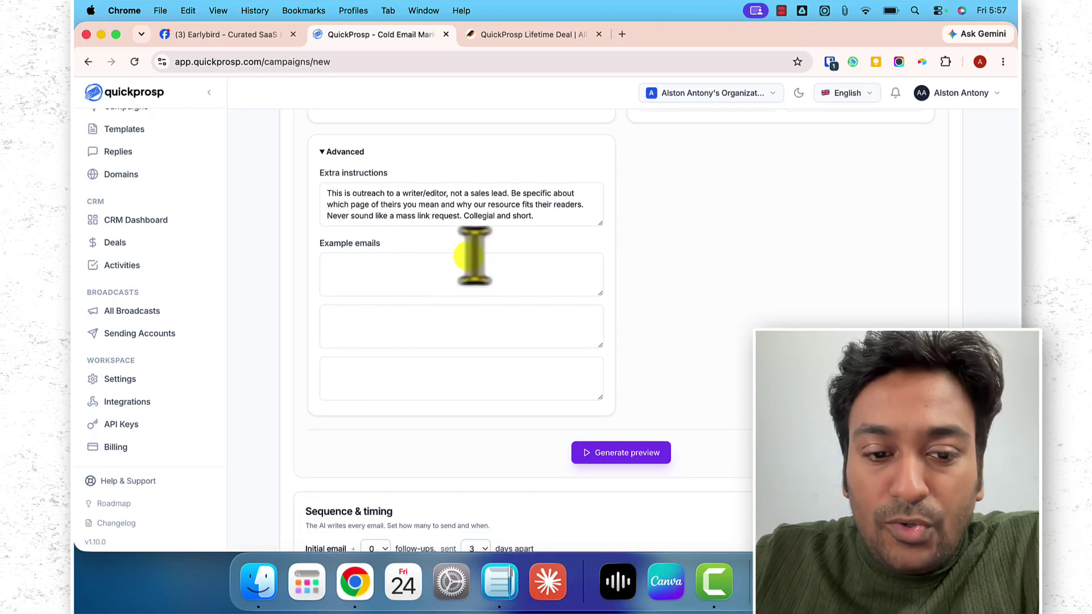
{"action": "scroll", "coordinate": [668, 310], "scroll_direction": "down", "scroll_amount": 5}
{"action": "left_click", "coordinate": [618, 228]}
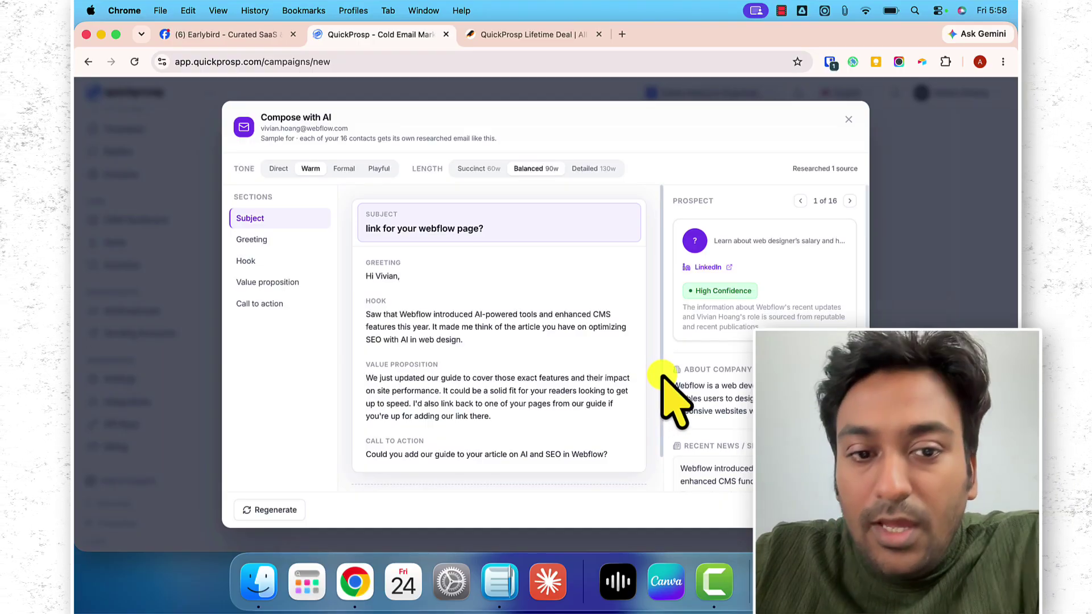
Step: Examine the generated sample email and the prospect research on company, recent news, background, likely pain and AI sources
{"action": "scroll", "coordinate": [659, 377], "scroll_direction": "down", "scroll_amount": 1}
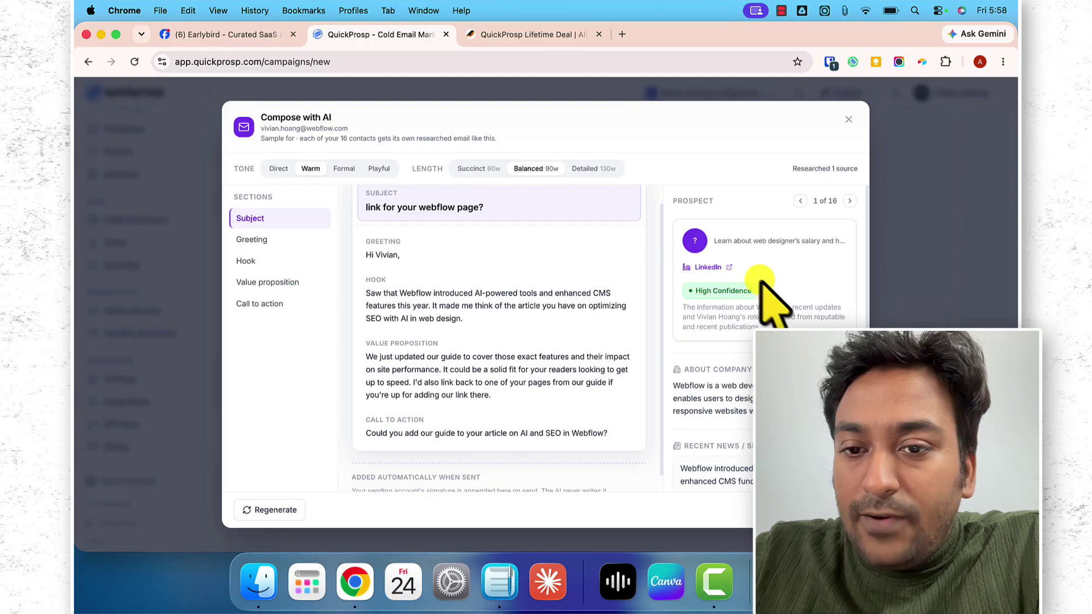
{"action": "scroll", "coordinate": [777, 300], "scroll_direction": "down", "scroll_amount": 4}
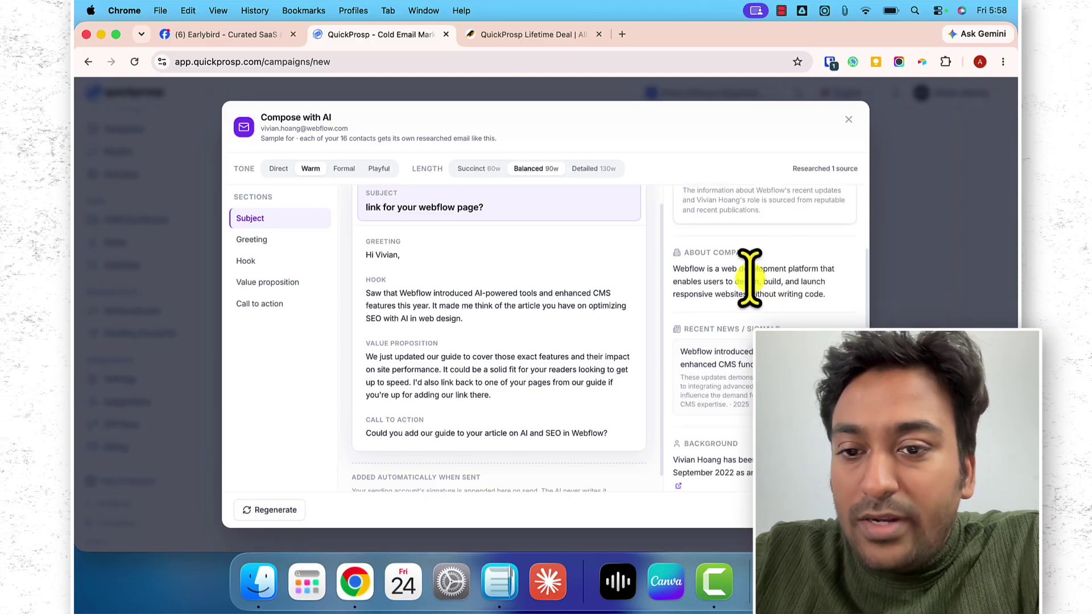
{"action": "scroll", "coordinate": [759, 298], "scroll_direction": "down", "scroll_amount": 1}
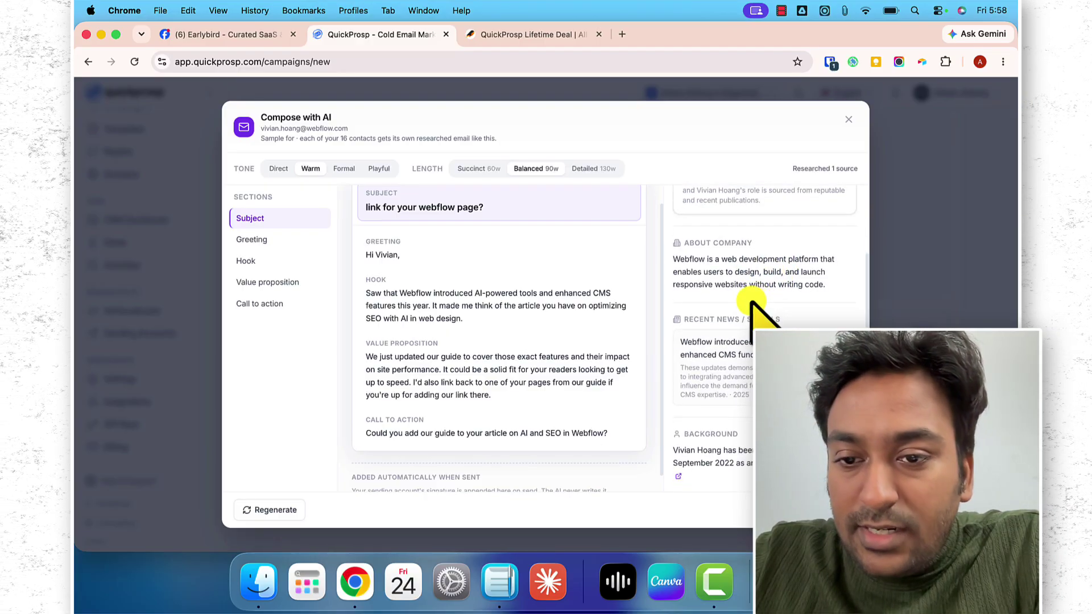
{"action": "scroll", "coordinate": [735, 330], "scroll_direction": "down", "scroll_amount": 4}
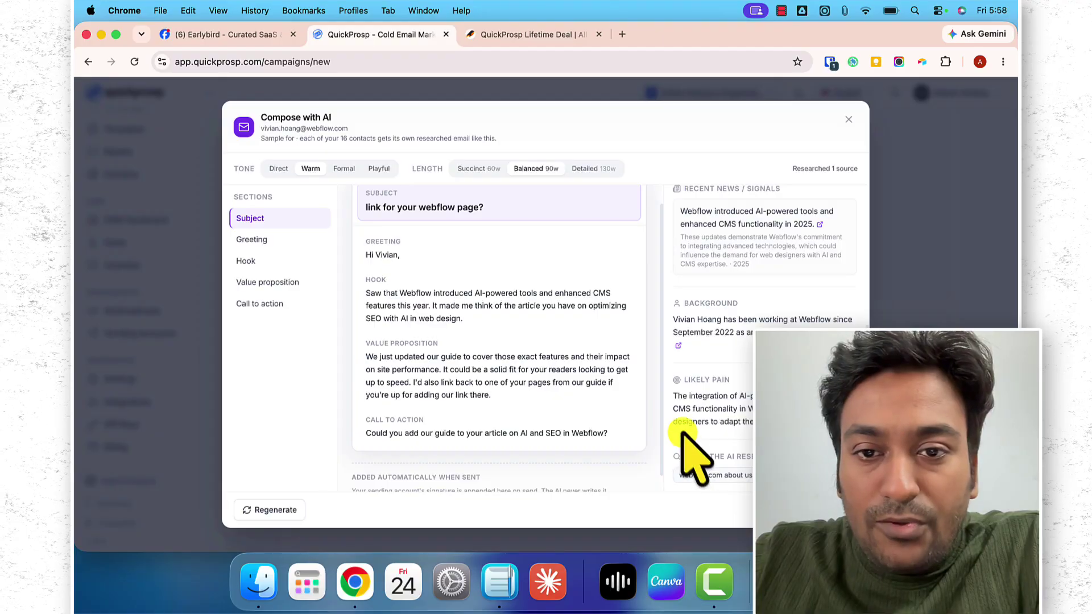
{"action": "scroll", "coordinate": [680, 432], "scroll_direction": "up", "scroll_amount": 3}
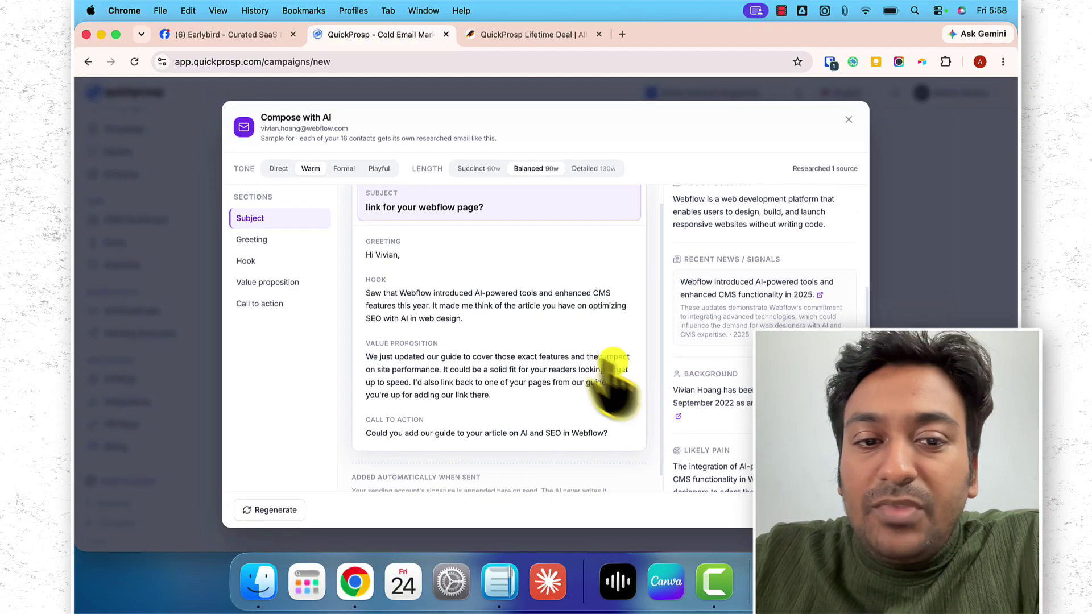
{"action": "scroll", "coordinate": [569, 381], "scroll_direction": "up", "scroll_amount": 1}
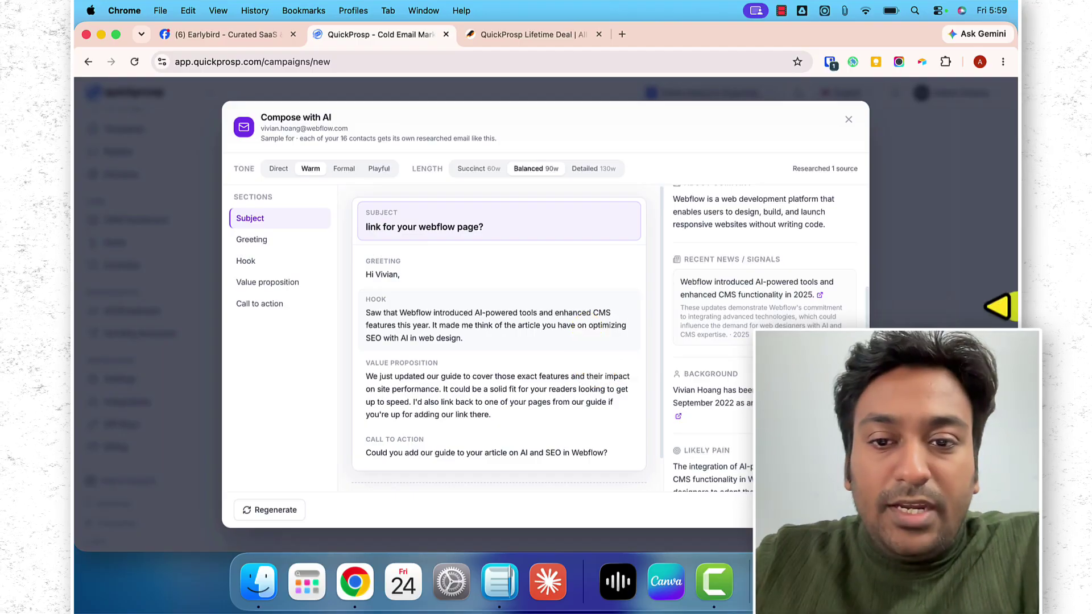
{"action": "scroll", "coordinate": [858, 318], "scroll_direction": "up", "scroll_amount": 4}
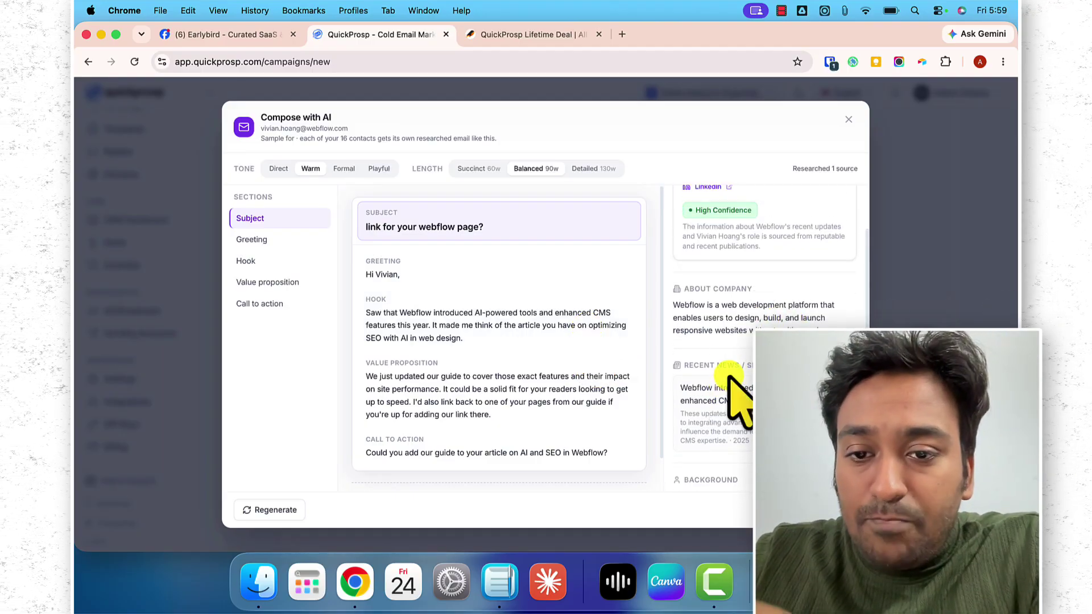
{"action": "scroll", "coordinate": [722, 392], "scroll_direction": "down", "scroll_amount": 5}
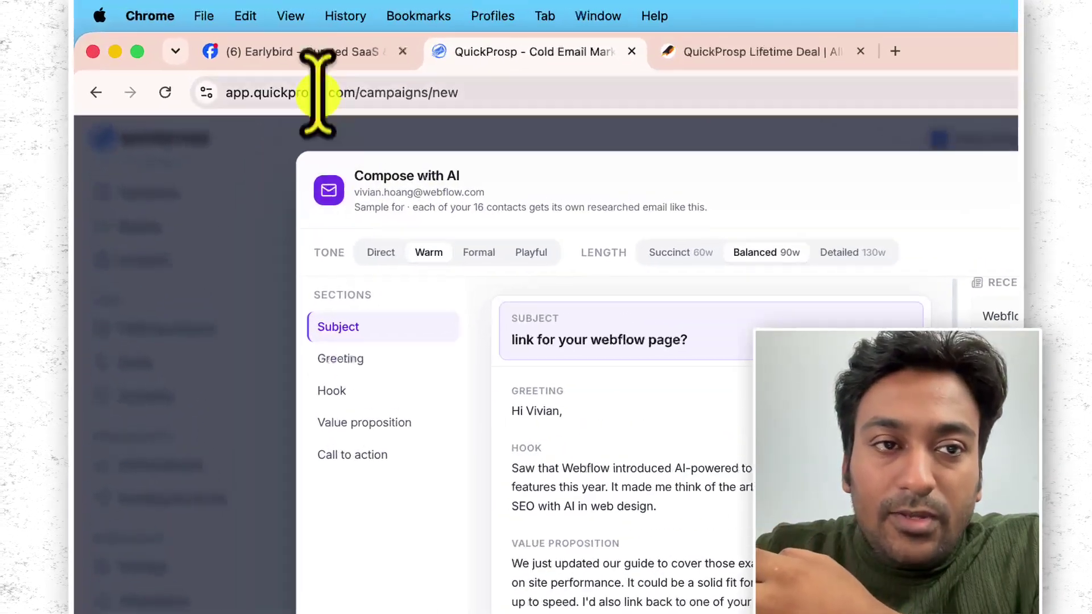
Step: Check the feedback post in the Earlybird Facebook group and return to the QuickProsp campaign
{"action": "left_click", "coordinate": [235, 34]}
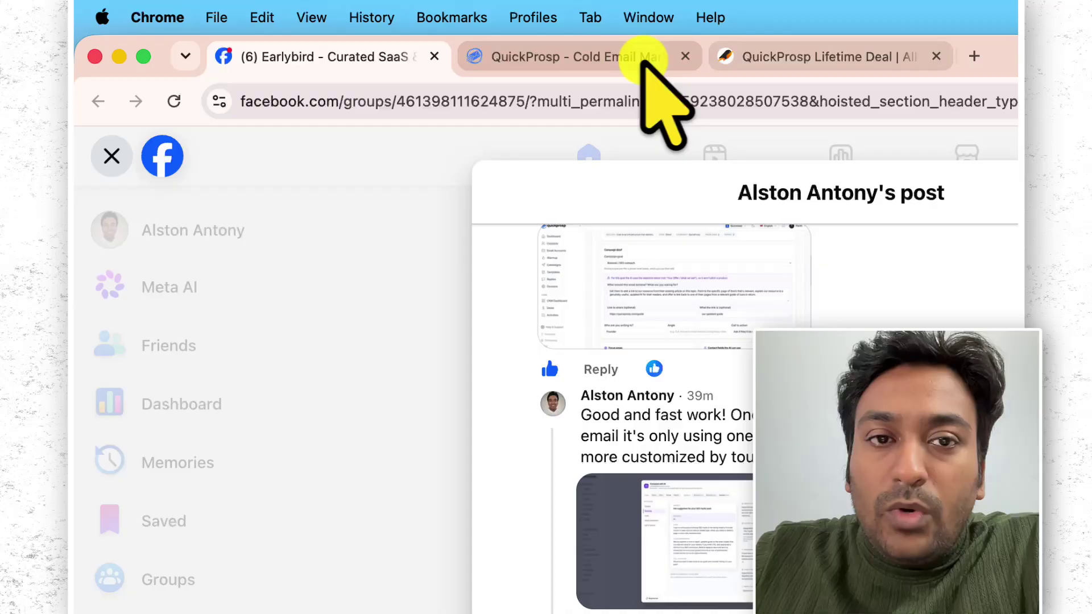
{"action": "left_click", "coordinate": [643, 58]}
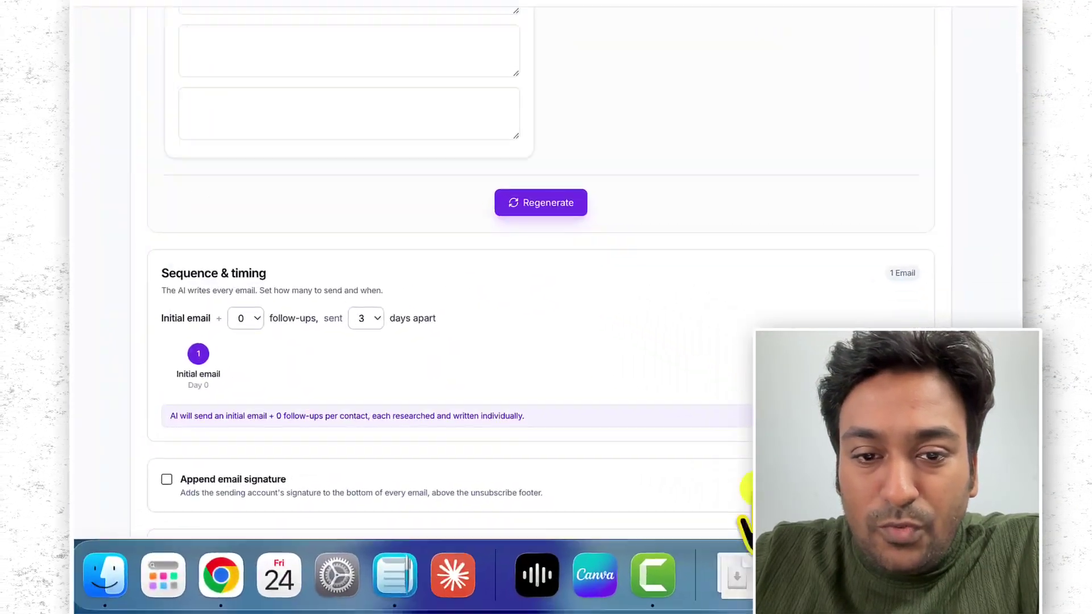
Step: Regenerate the AI email preview and generate a sample email for the second prospect in the contact list
{"action": "left_click", "coordinate": [541, 201]}
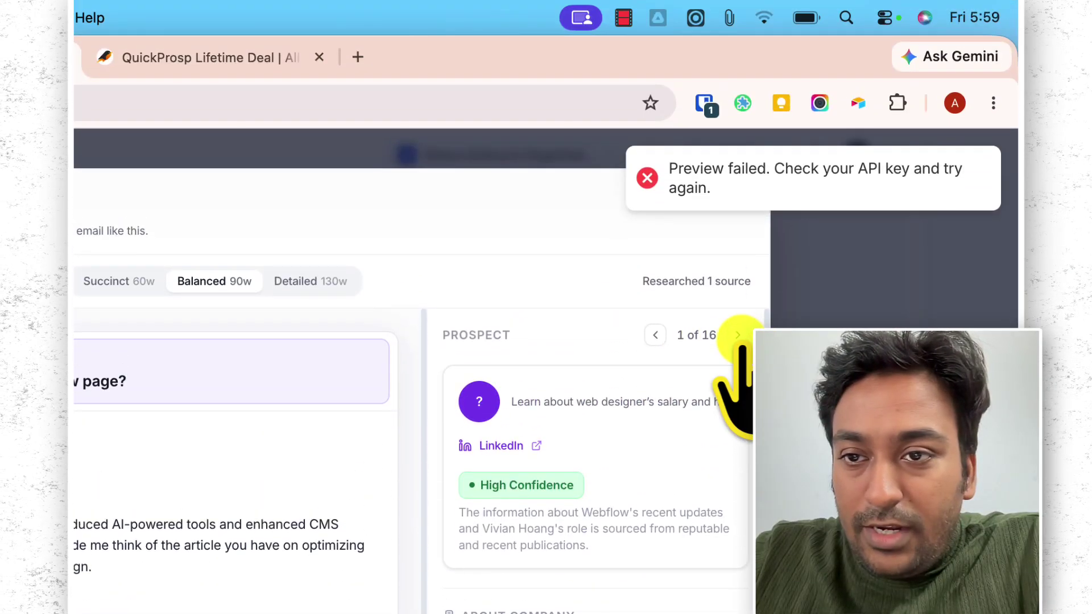
{"action": "left_click", "coordinate": [740, 335]}
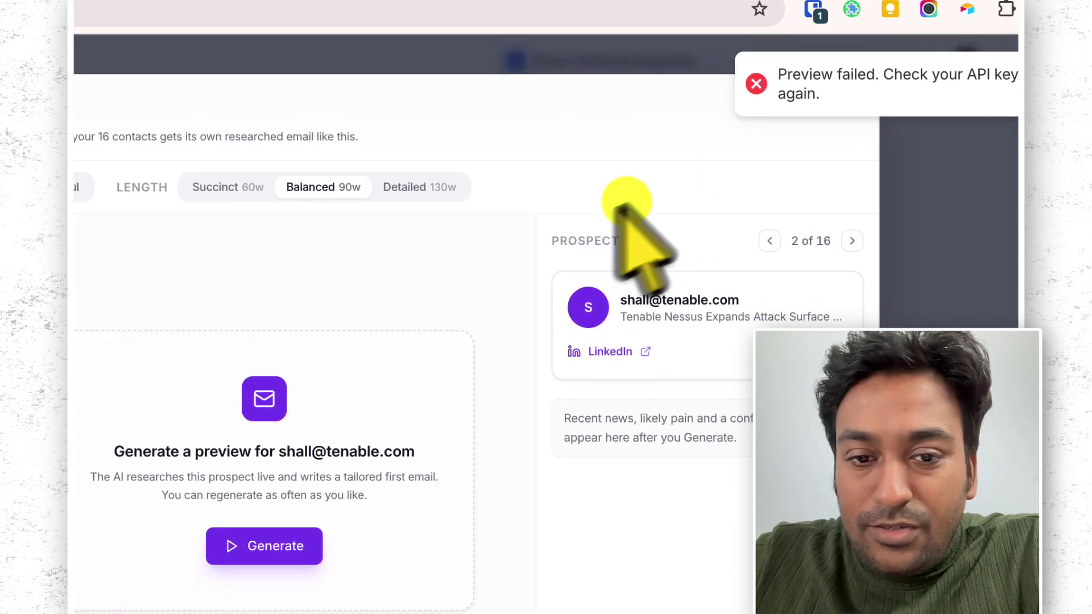
{"action": "left_click", "coordinate": [287, 546]}
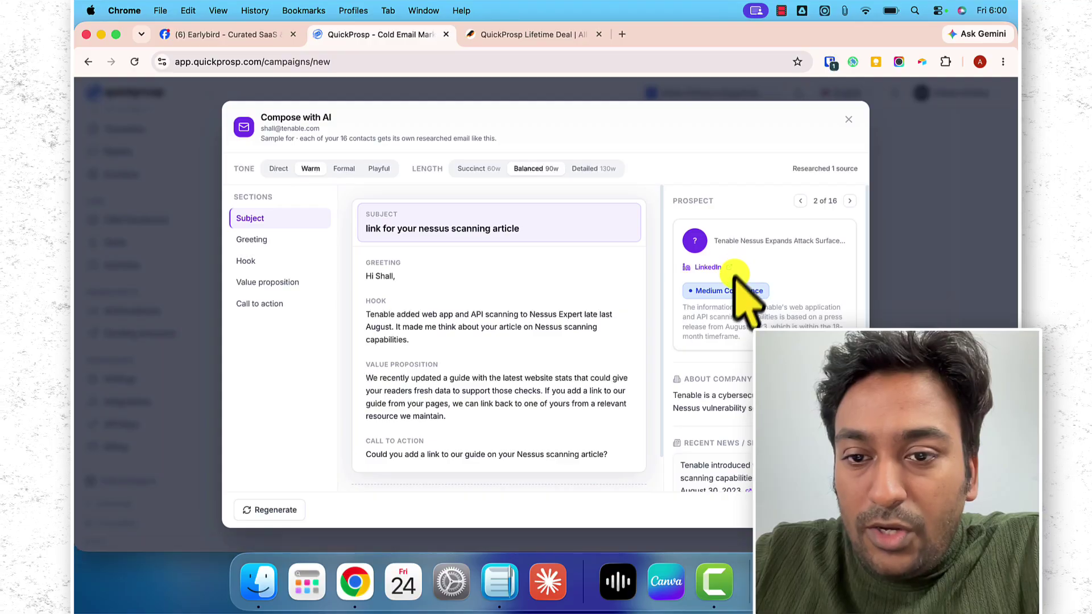
Step: Examine the second prospect's company, recent news, background and likely pain research, and revisit the Facebook group post about the generated emails
{"action": "scroll", "coordinate": [739, 301], "scroll_direction": "down", "scroll_amount": 3}
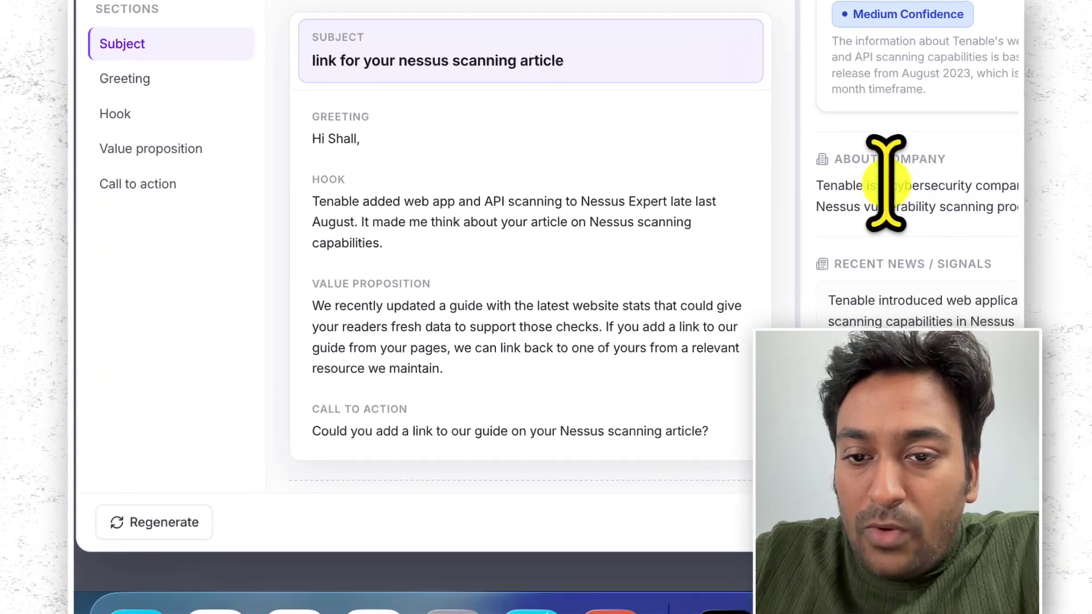
{"action": "left_click_drag", "start_coordinate": [717, 307], "coordinate": [790, 308]}
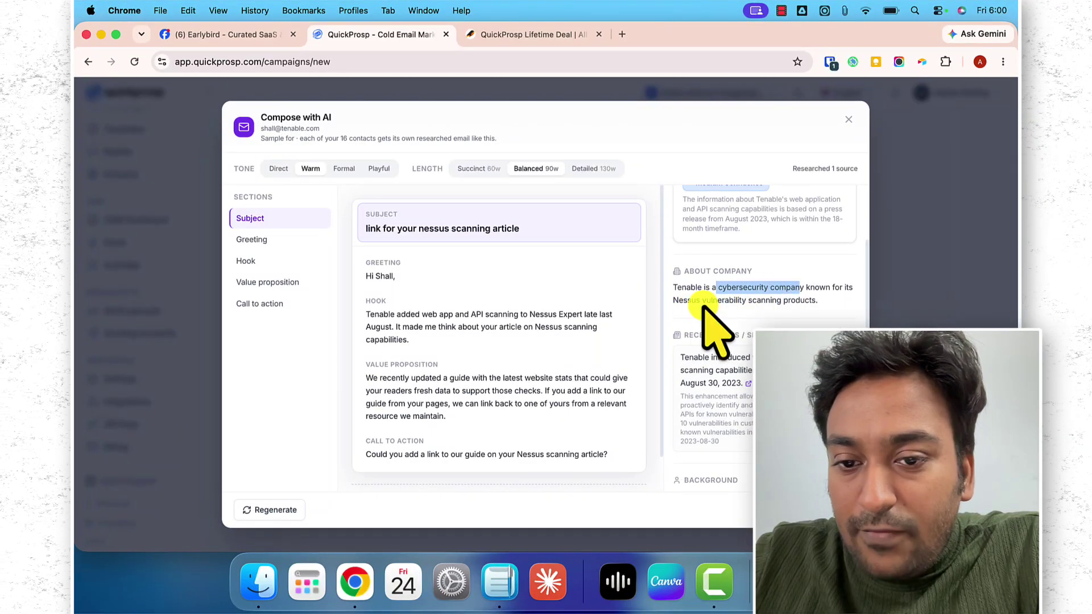
{"action": "scroll", "coordinate": [714, 324], "scroll_direction": "down", "scroll_amount": 3}
{"action": "scroll", "coordinate": [705, 299], "scroll_direction": "down", "scroll_amount": 1}
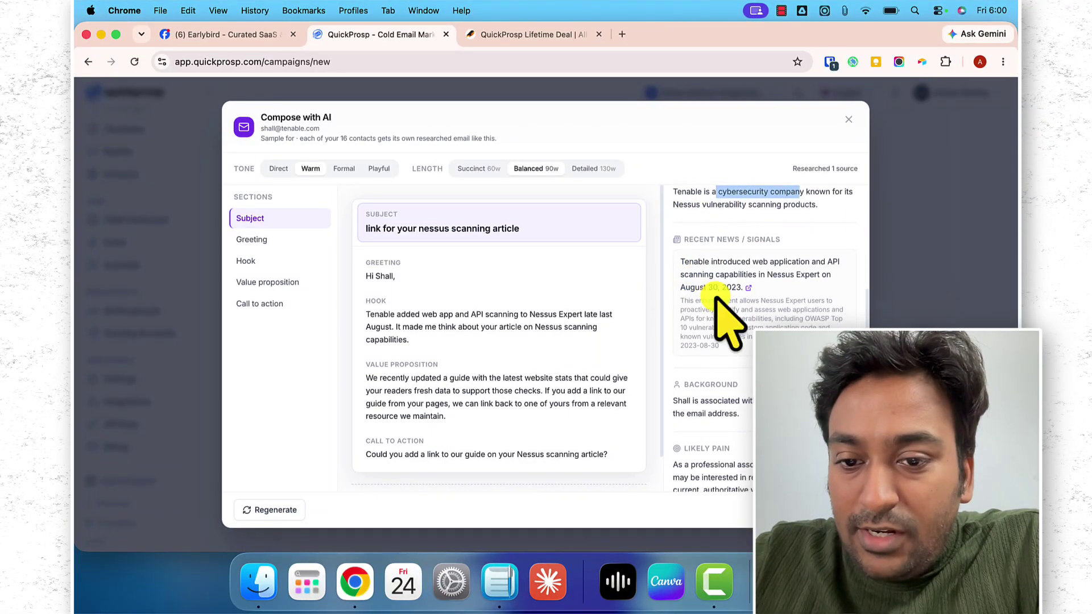
{"action": "scroll", "coordinate": [719, 313], "scroll_direction": "down", "scroll_amount": 1}
{"action": "scroll", "coordinate": [716, 306], "scroll_direction": "down", "scroll_amount": 2}
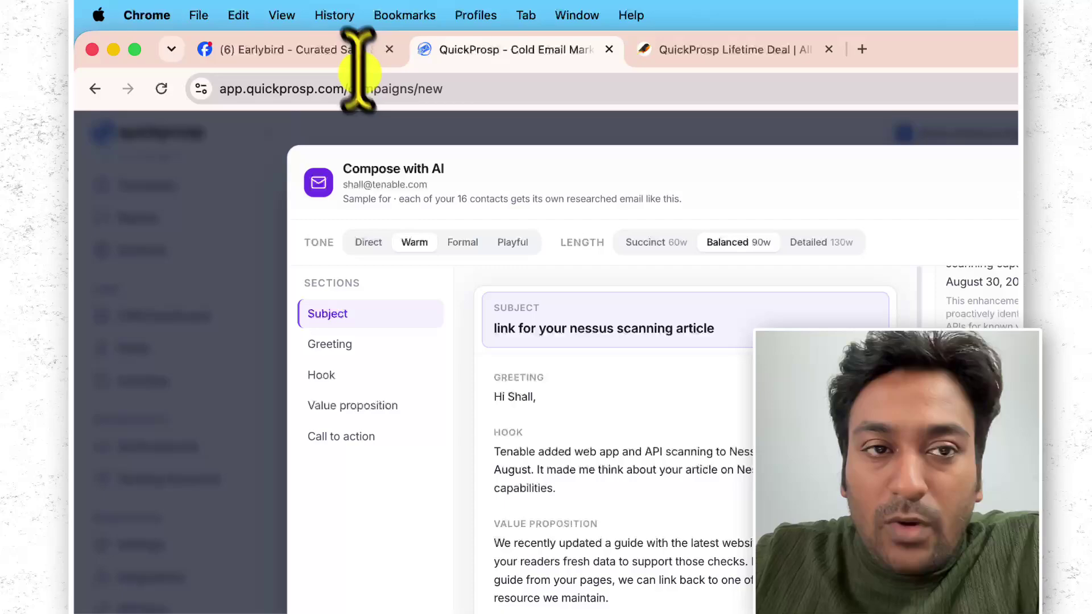
{"action": "left_click", "coordinate": [267, 35]}
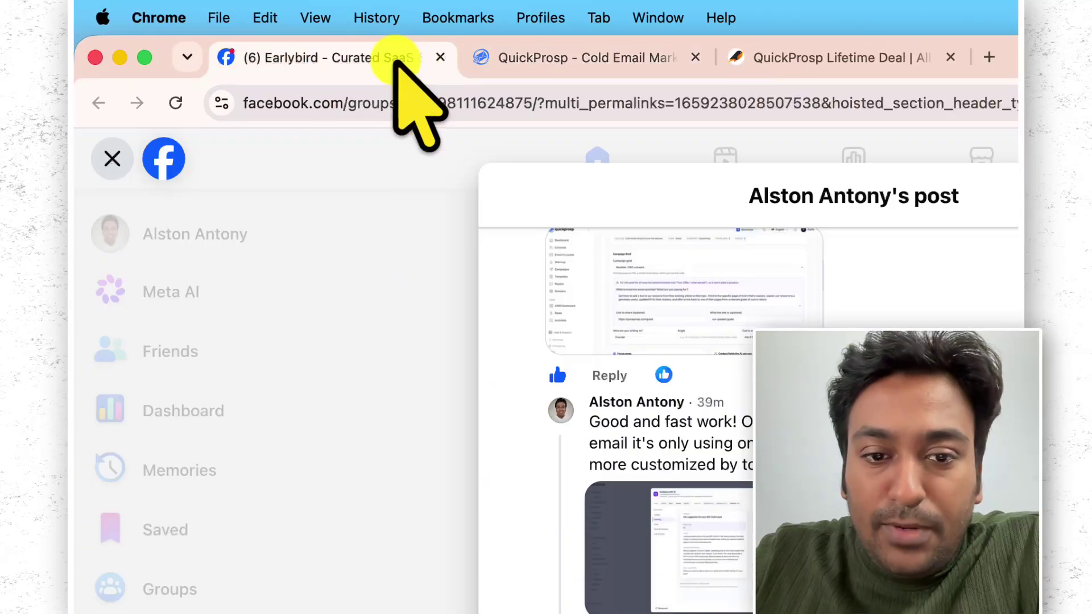
{"action": "left_click", "coordinate": [616, 67]}
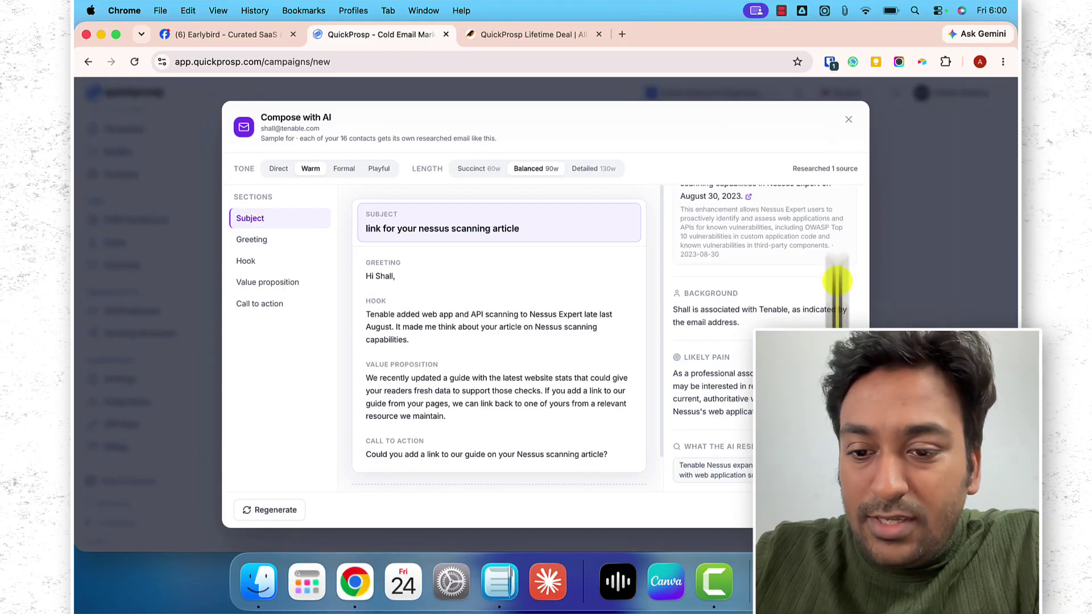
Step: Close the email preview, and continue to the campaign's schedule settings to review the sending days, hours and limits
{"action": "key", "text": "Escape"}
{"action": "scroll", "coordinate": [638, 378], "scroll_direction": "down", "scroll_amount": 3}
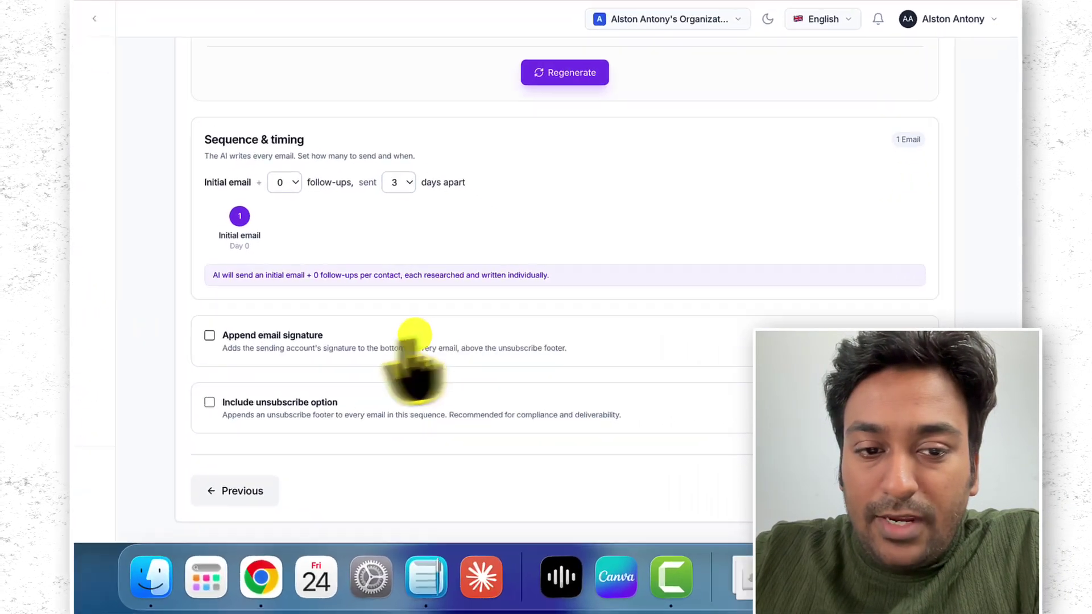
{"action": "scroll", "coordinate": [489, 256], "scroll_direction": "down", "scroll_amount": 5}
{"action": "scroll", "coordinate": [489, 256], "scroll_direction": "down", "scroll_amount": 5}
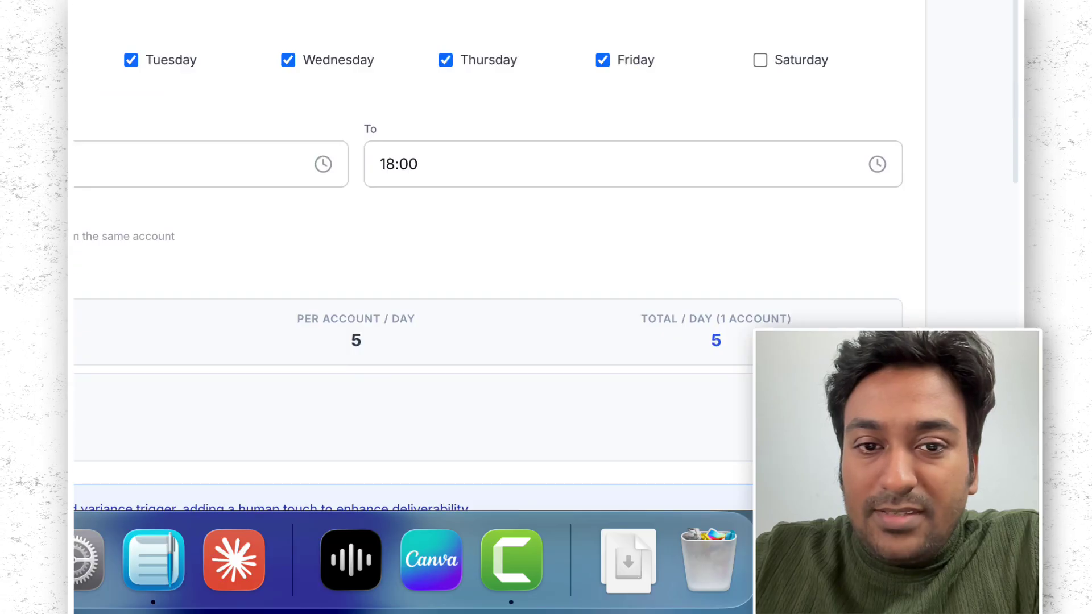
{"action": "scroll", "coordinate": [91, 6], "scroll_direction": "up", "scroll_amount": 3}
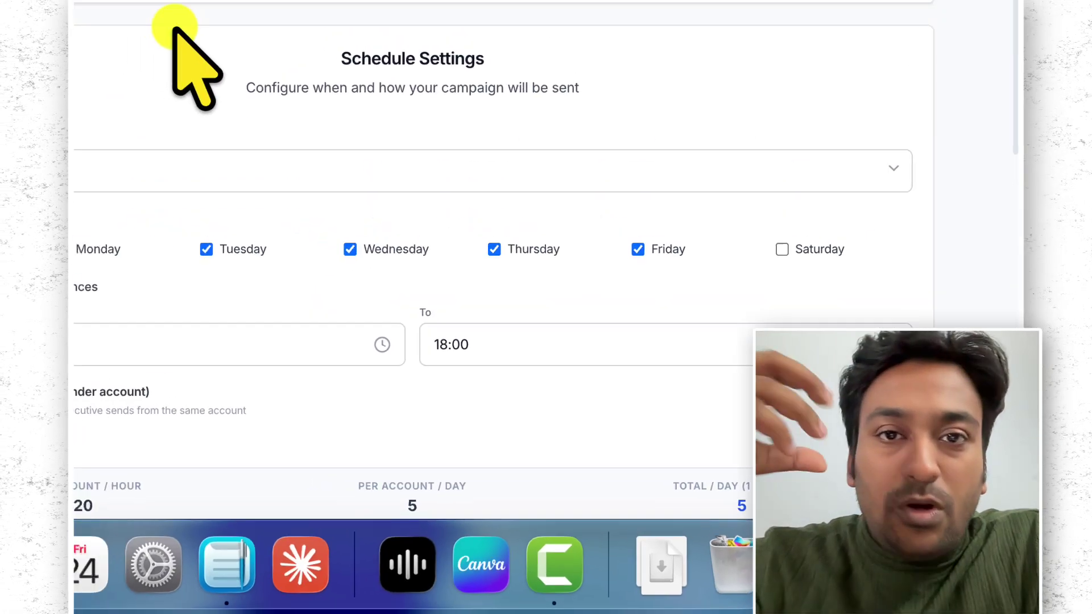